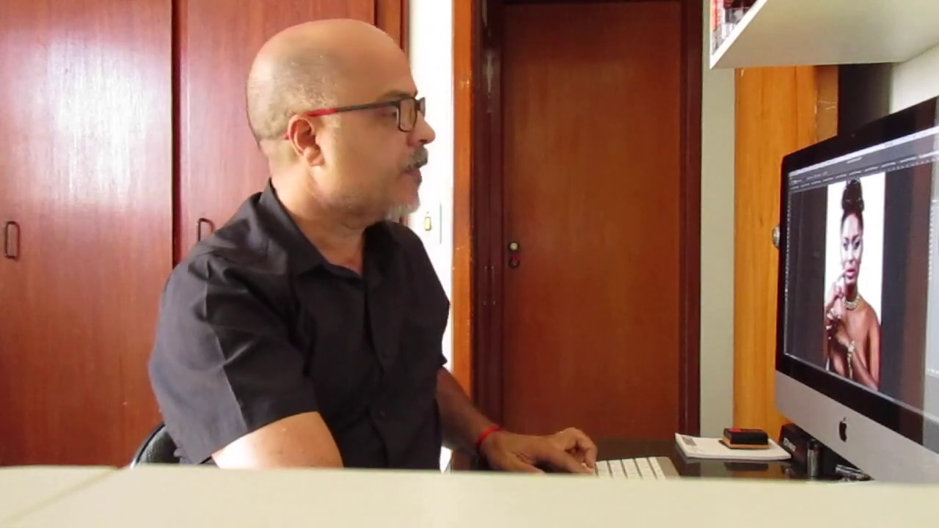
Step: Zoom the portrait out to about 38% and switch to the Patch Tool
{"action": "scroll", "coordinate": [506, 268], "scroll_direction": "up", "scroll_amount": 3}
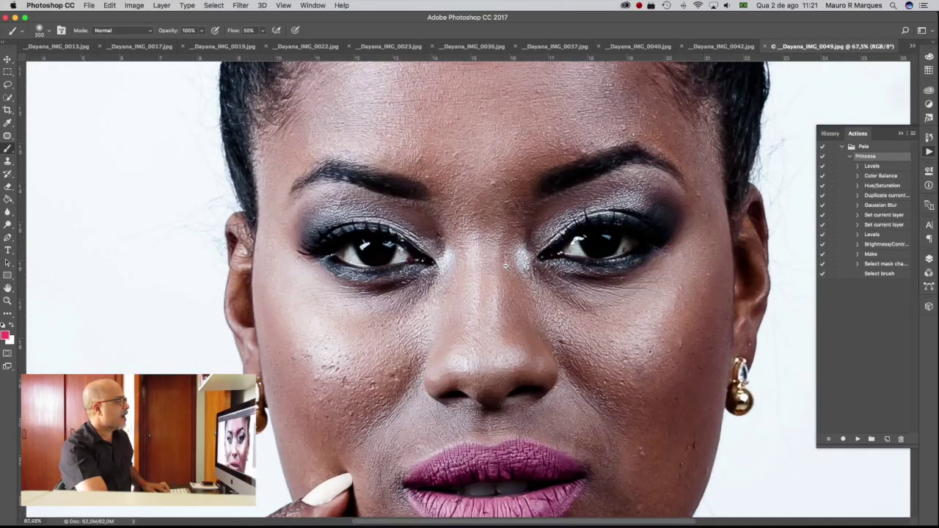
{"action": "scroll", "coordinate": [506, 269], "scroll_direction": "down", "scroll_amount": 3}
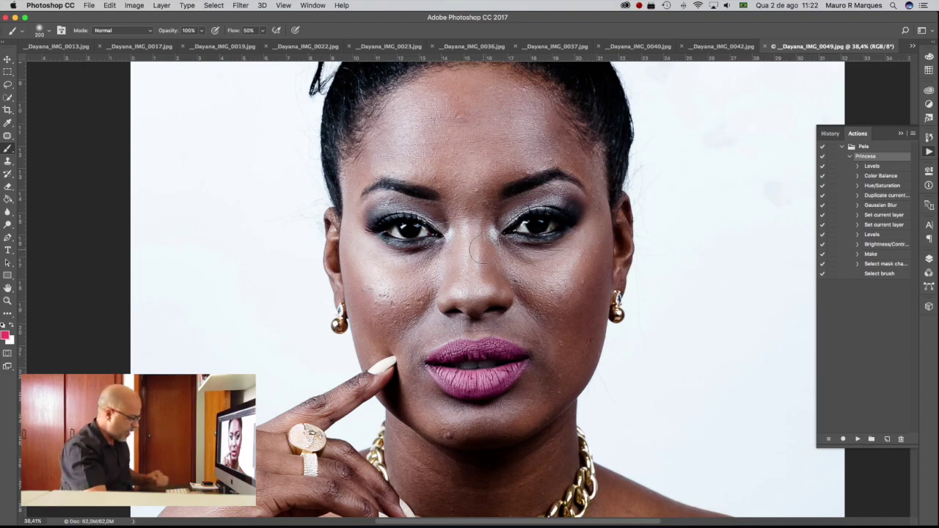
{"action": "key", "text": "j"}
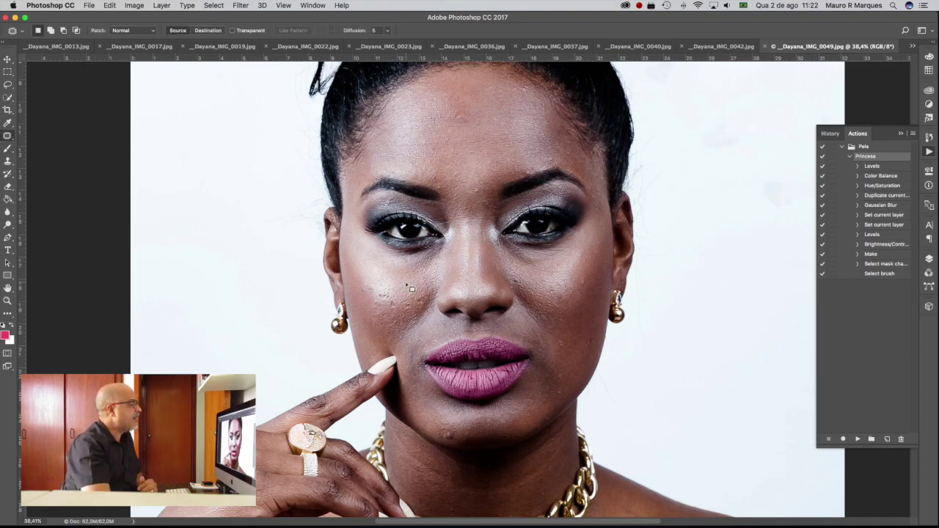
Step: Select the Patch Tool and patch the pale blemish on the left cheek
{"action": "left_click", "coordinate": [9, 138]}
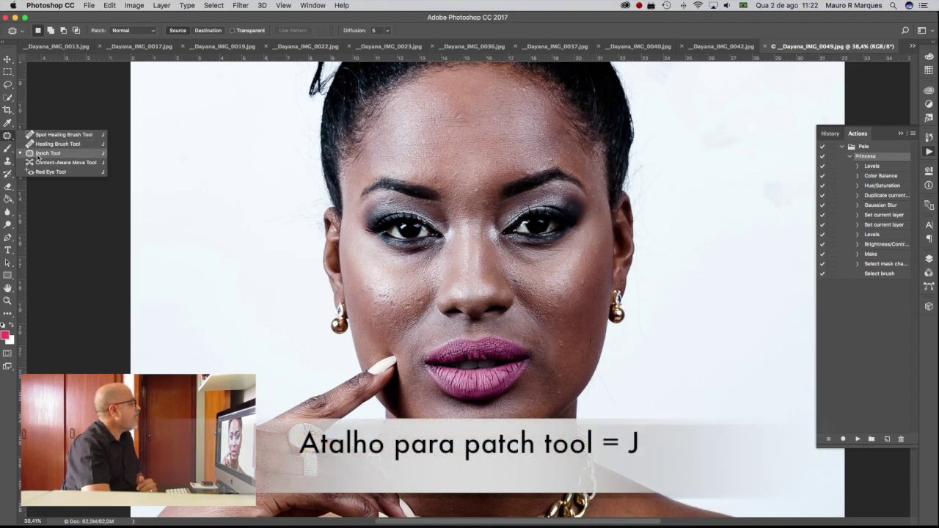
{"action": "left_click", "coordinate": [402, 299]}
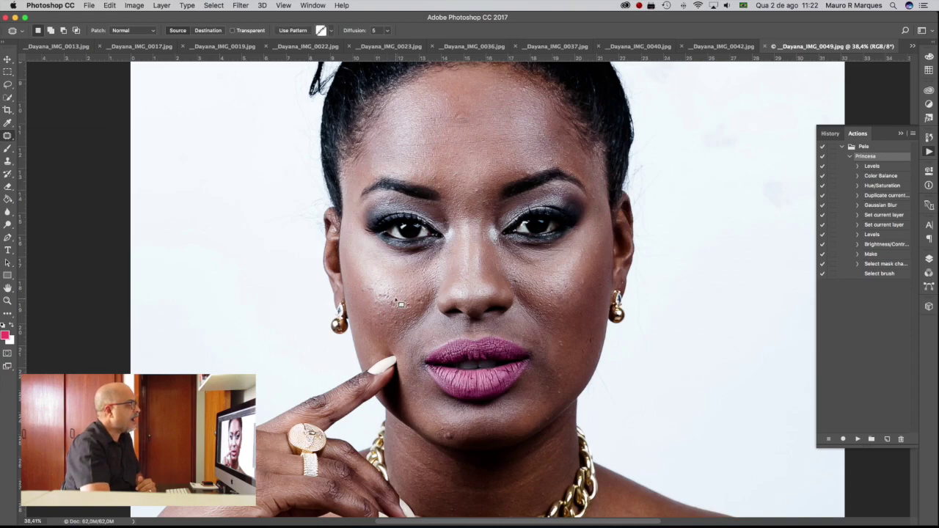
{"action": "left_click_drag", "start_coordinate": [395, 291], "coordinate": [405, 295]}
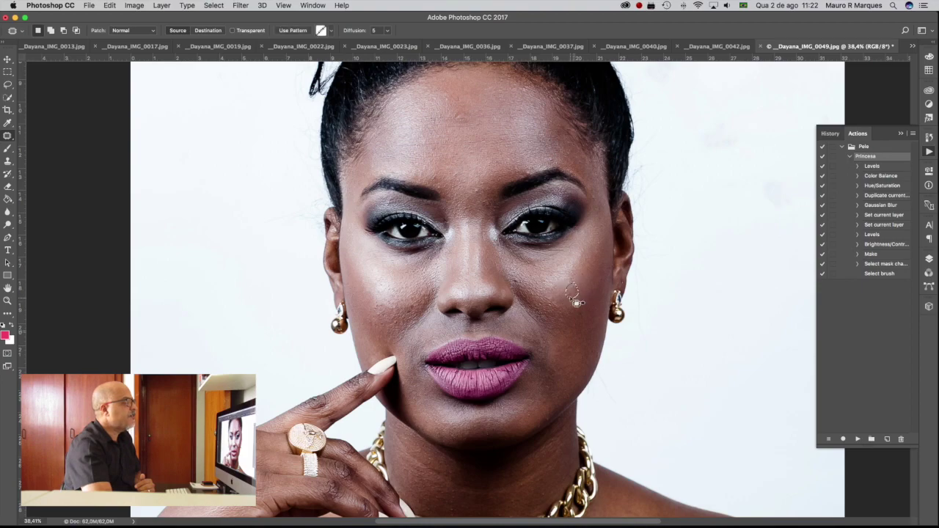
Step: Patch the right-cheek blemish and the spot beside the nose with clean skin
{"action": "left_click_drag", "start_coordinate": [565, 282], "coordinate": [573, 284]}
{"action": "left_click", "coordinate": [550, 307]}
{"action": "left_click_drag", "start_coordinate": [563, 293], "coordinate": [543, 283]}
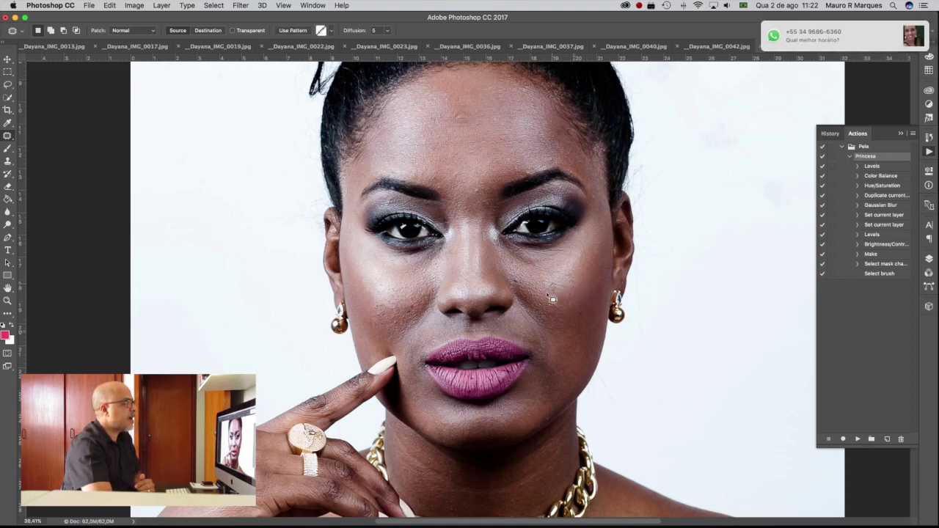
{"action": "left_click", "coordinate": [557, 282]}
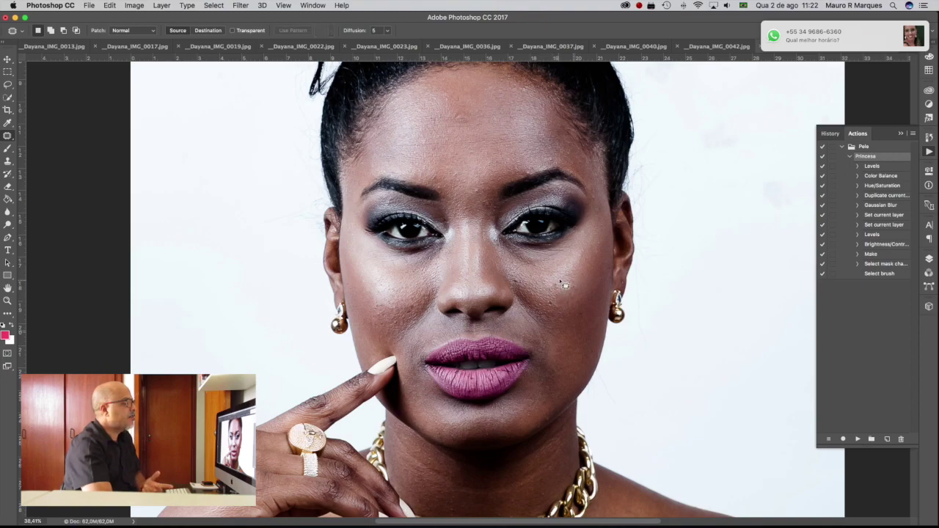
{"action": "left_click_drag", "start_coordinate": [561, 307], "coordinate": [555, 283]}
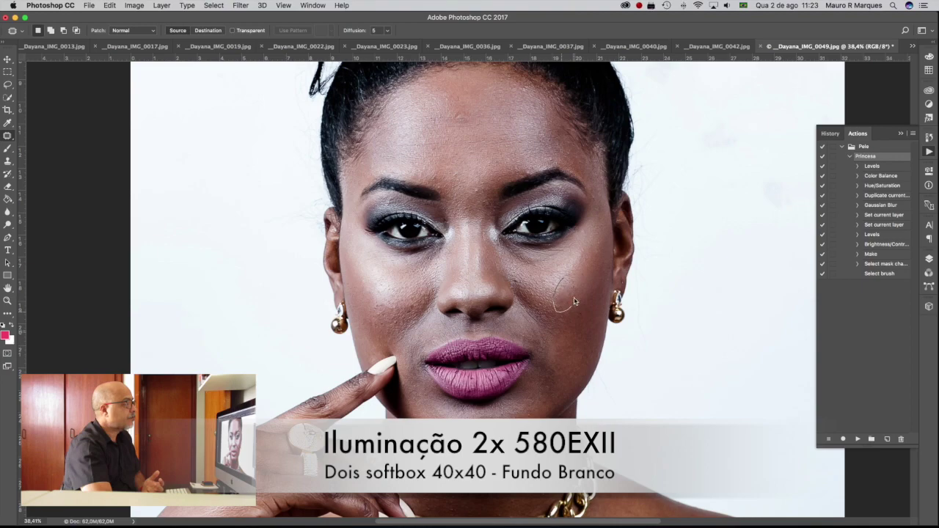
{"action": "mouse_move", "coordinate": [575, 301]}
{"action": "left_mouse_down"}
{"action": "mouse_move", "coordinate": [572, 278]}
{"action": "mouse_move", "coordinate": [561, 274]}
{"action": "left_mouse_up"}
{"action": "key", "text": "ctrl+d"}
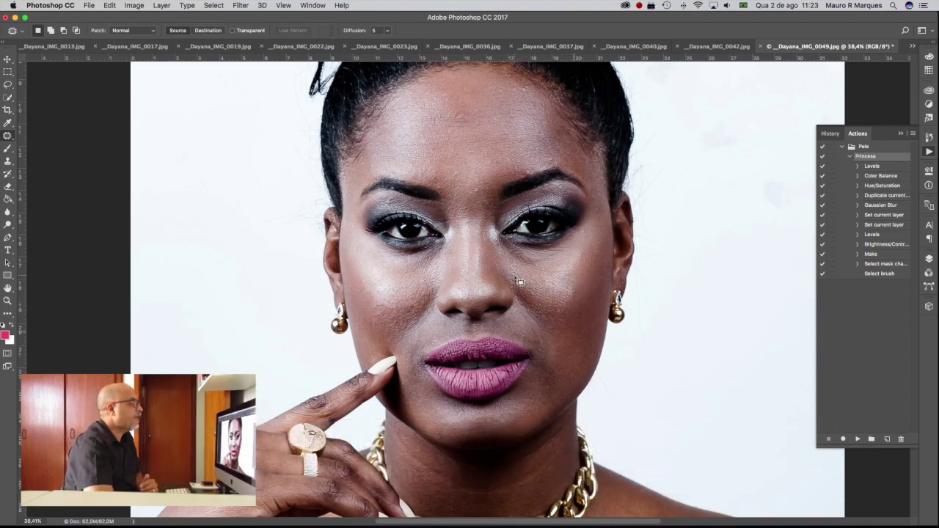
{"action": "left_click_drag", "start_coordinate": [526, 288], "coordinate": [553, 308]}
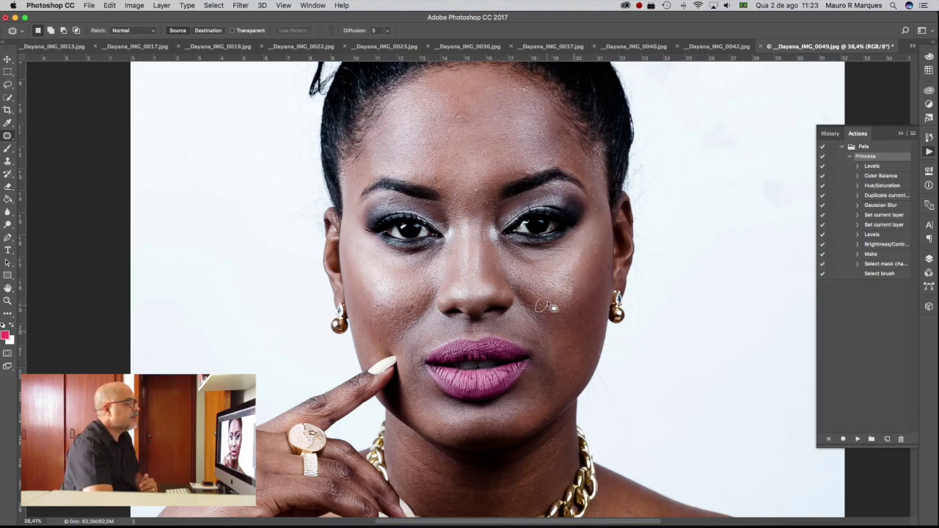
{"action": "key", "text": "ctrl+d"}
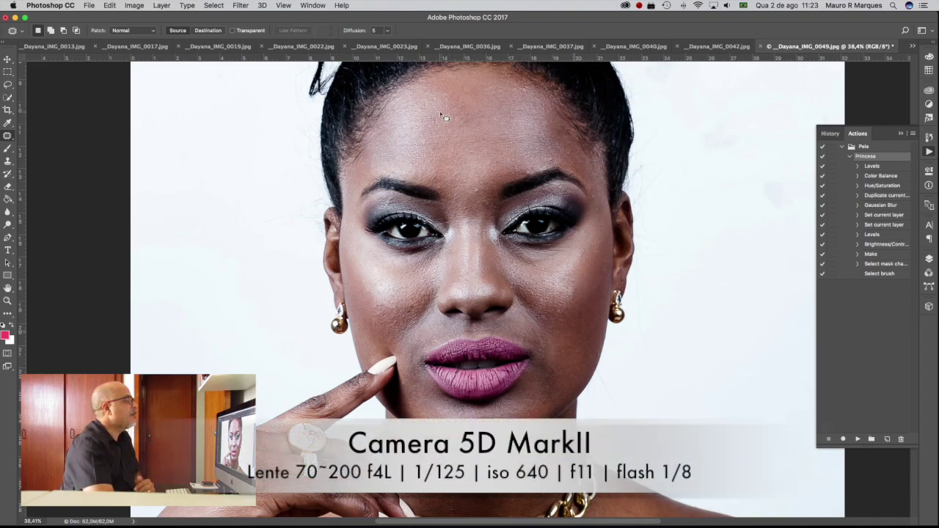
Step: Patch the forehead spots and the blemish above the left eyebrow
{"action": "left_click_drag", "start_coordinate": [445, 120], "coordinate": [429, 119]}
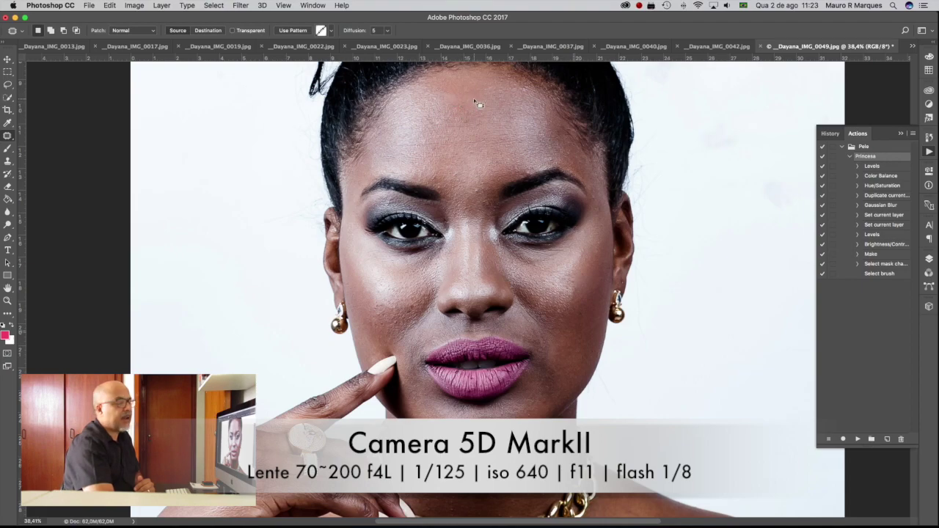
{"action": "key", "text": "ctrl+d"}
{"action": "left_click_drag", "start_coordinate": [424, 157], "coordinate": [423, 161]}
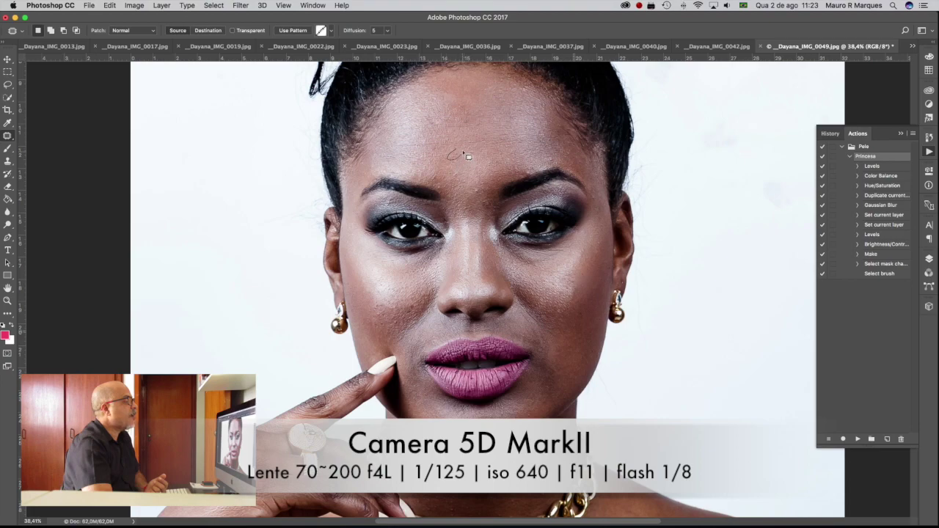
{"action": "key", "text": "ctrl+d"}
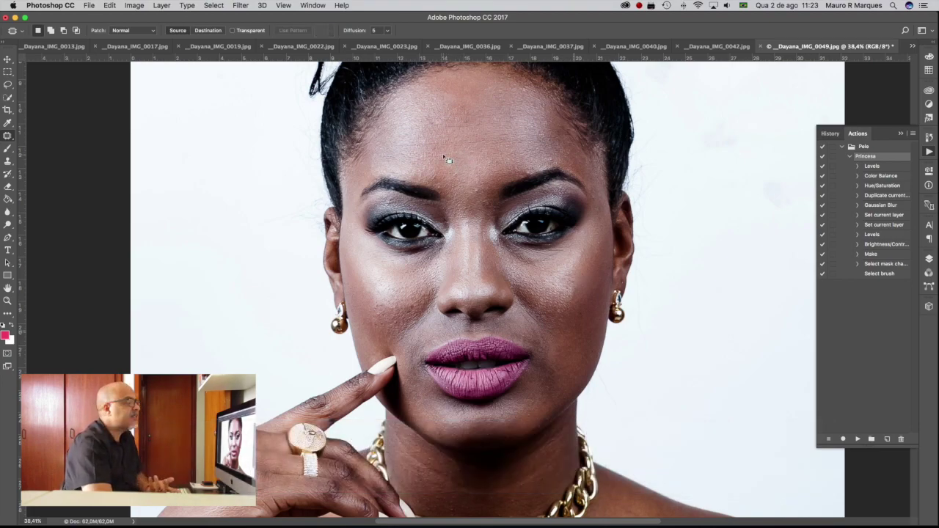
{"action": "left_click_drag", "start_coordinate": [432, 171], "coordinate": [437, 178]}
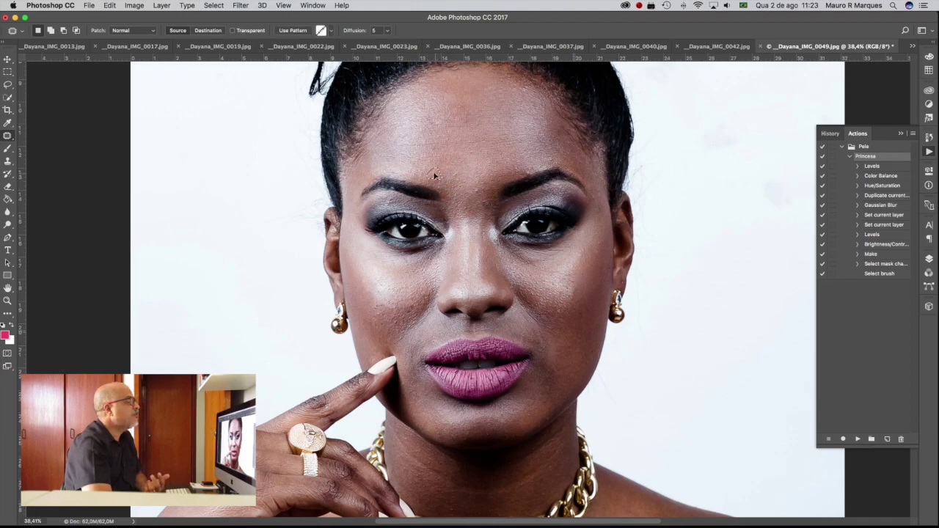
{"action": "key", "text": "ctrl+d"}
{"action": "left_click_drag", "start_coordinate": [455, 172], "coordinate": [478, 142]}
{"action": "key", "text": "ctrl+d"}
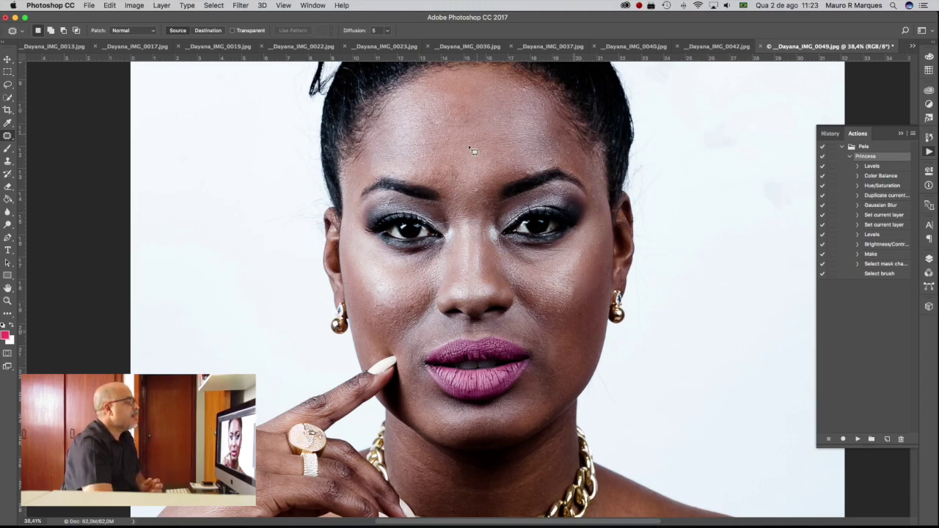
Step: Patch the two spots between the eyebrows and one more forehead spot
{"action": "mouse_move", "coordinate": [436, 188]}
{"action": "left_mouse_down"}
{"action": "mouse_move", "coordinate": [448, 197]}
{"action": "mouse_move", "coordinate": [449, 179]}
{"action": "left_mouse_up"}
{"action": "key", "text": "ctrl+d"}
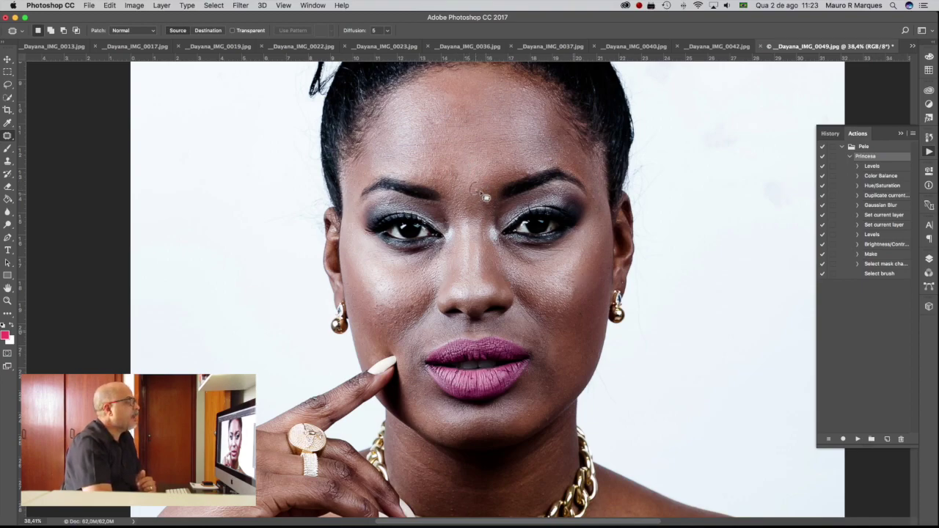
{"action": "left_click_drag", "start_coordinate": [492, 174], "coordinate": [486, 159]}
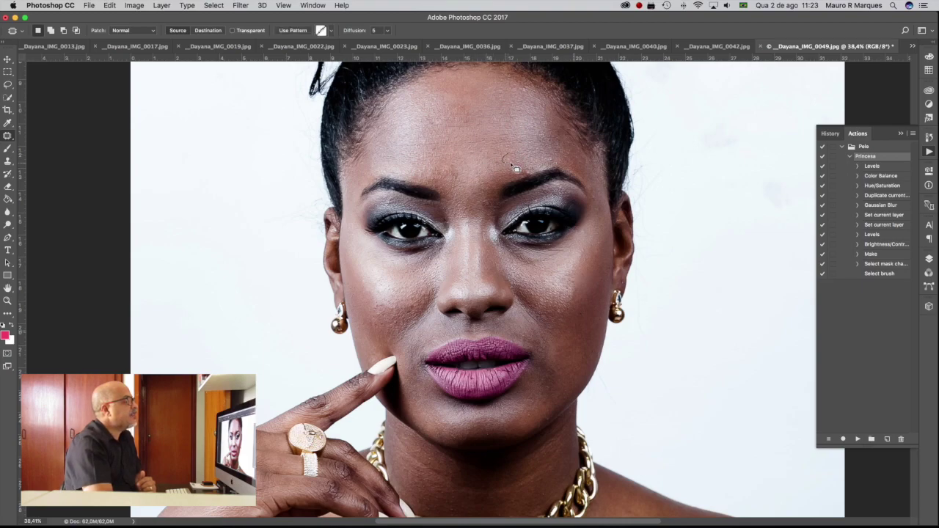
{"action": "key", "text": "ctrl+d"}
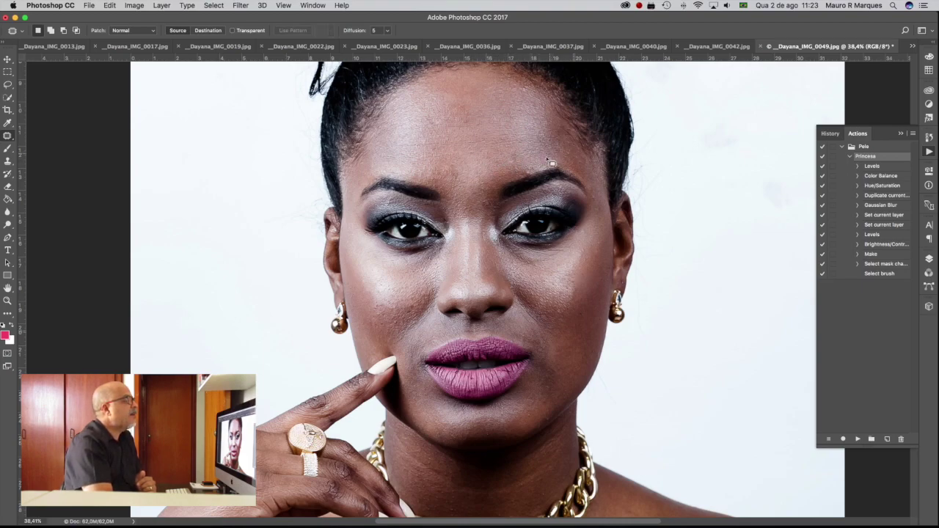
{"action": "mouse_move", "coordinate": [554, 160]}
{"action": "left_mouse_down"}
{"action": "mouse_move", "coordinate": [536, 174]}
{"action": "mouse_move", "coordinate": [509, 161]}
{"action": "mouse_move", "coordinate": [509, 139]}
{"action": "left_mouse_up"}
{"action": "key", "text": "ctrl+d"}
{"action": "key", "text": "ctrl+d"}
{"action": "key", "text": "ctrl+d"}
{"action": "key", "text": "ctrl+d"}
{"action": "key", "text": "ctrl+d"}
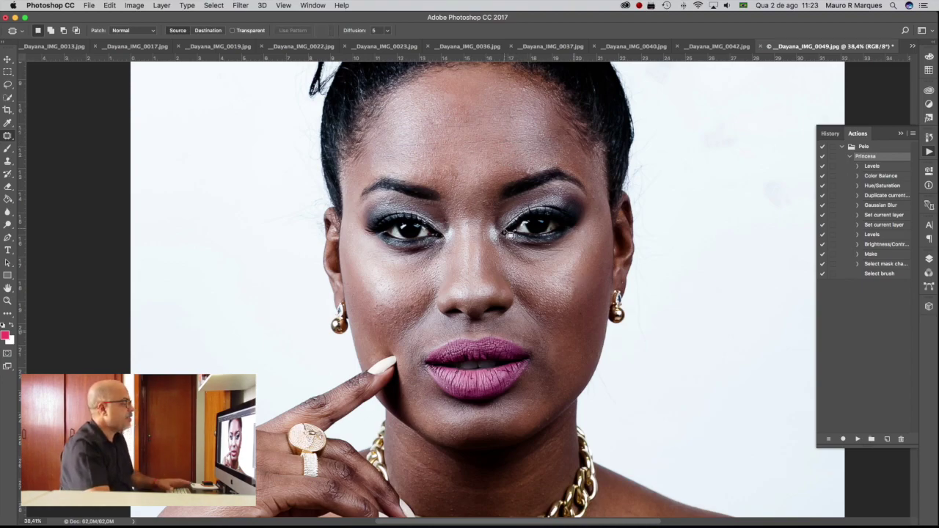
{"action": "scroll", "coordinate": [543, 206], "scroll_direction": "down", "scroll_amount": 5}
Step: Patch the blemishes on the hand and the chest with nearby clean skin
{"action": "scroll", "coordinate": [565, 191], "scroll_direction": "down", "scroll_amount": 2}
{"action": "scroll", "coordinate": [541, 220], "scroll_direction": "down", "scroll_amount": 5}
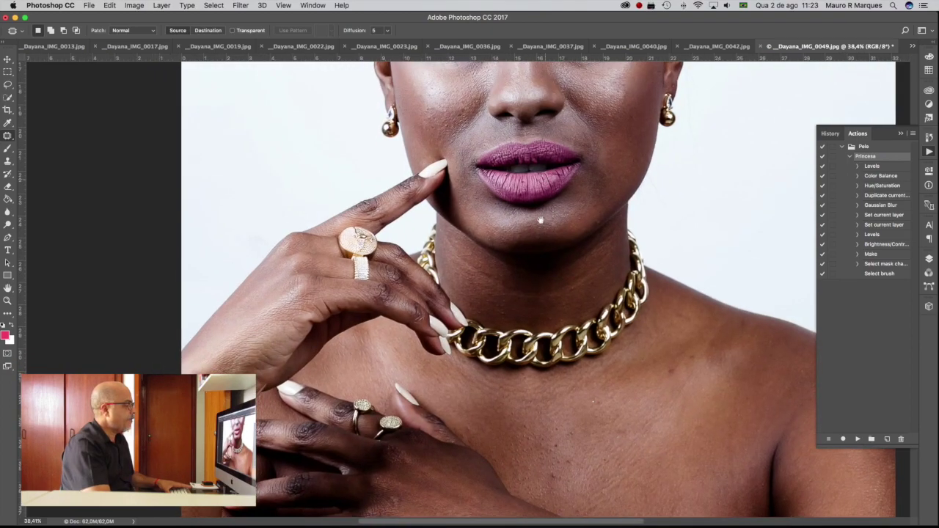
{"action": "scroll", "coordinate": [541, 220], "scroll_direction": "down", "scroll_amount": 4}
{"action": "scroll", "coordinate": [441, 330], "scroll_direction": "down", "scroll_amount": 1}
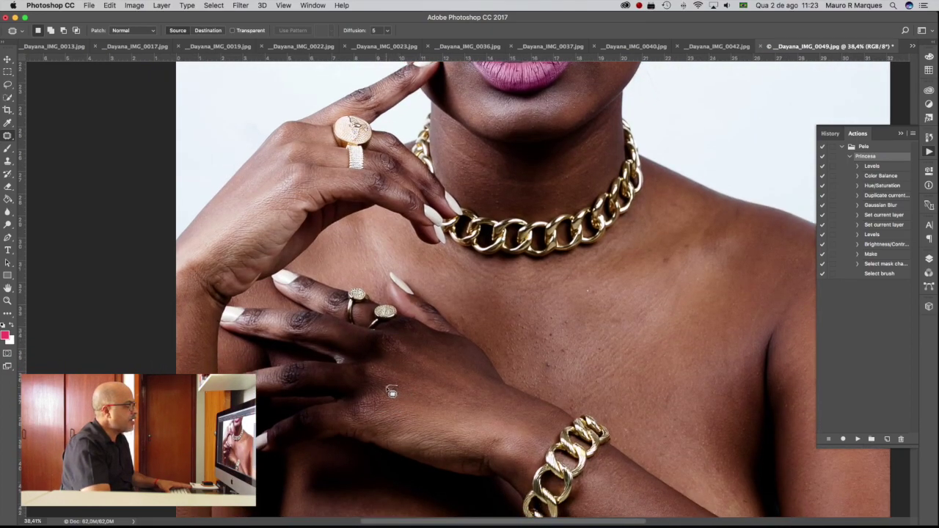
{"action": "left_click_drag", "start_coordinate": [398, 398], "coordinate": [433, 404]}
{"action": "key", "text": "ctrl+d"}
{"action": "left_click_drag", "start_coordinate": [539, 375], "coordinate": [579, 370]}
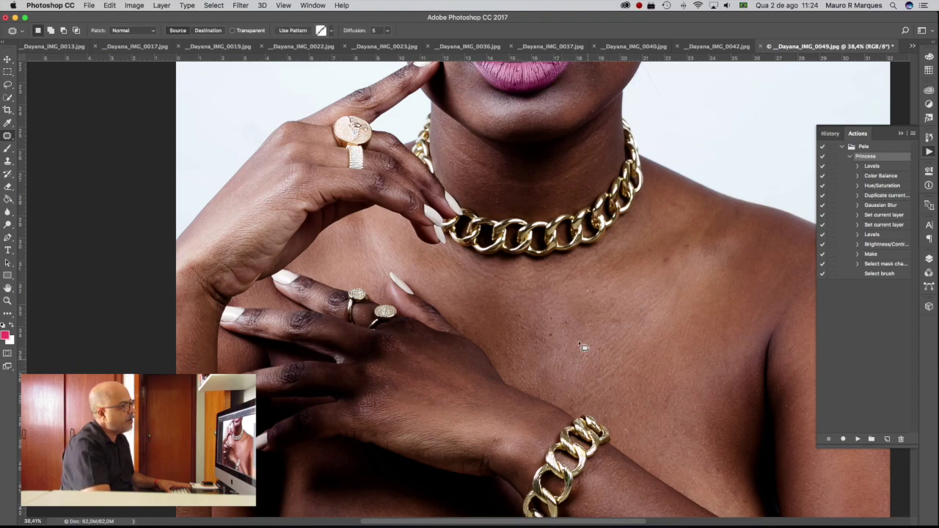
{"action": "left_click_drag", "start_coordinate": [556, 324], "coordinate": [568, 323]}
{"action": "key", "text": "ctrl+d"}
Step: Patch the remaining chest and shoulder spots, then fit the photo on screen
{"action": "left_click_drag", "start_coordinate": [508, 314], "coordinate": [527, 319]}
{"action": "key", "text": "ctrl+d"}
{"action": "mouse_move", "coordinate": [696, 267]}
{"action": "left_mouse_down"}
{"action": "mouse_move", "coordinate": [689, 239]}
{"action": "mouse_move", "coordinate": [598, 301]}
{"action": "mouse_move", "coordinate": [626, 283]}
{"action": "mouse_move", "coordinate": [629, 304]}
{"action": "left_mouse_up"}
{"action": "key", "text": "ctrl+d"}
{"action": "key", "text": "ctrl+d"}
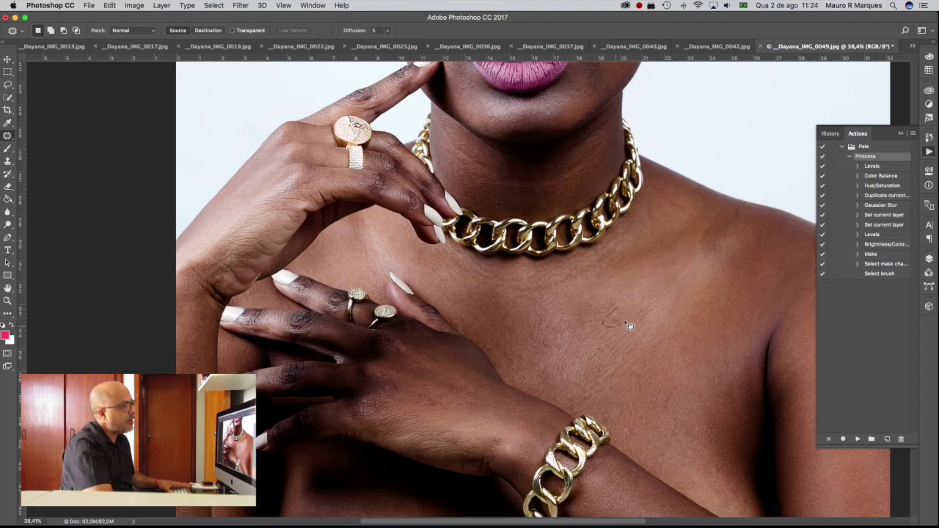
{"action": "left_click_drag", "start_coordinate": [604, 340], "coordinate": [642, 440]}
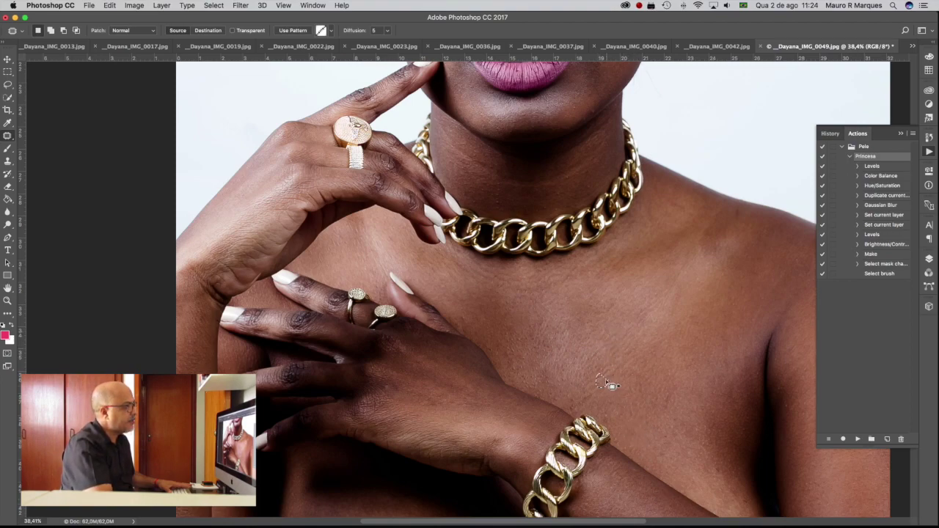
{"action": "key", "text": "ctrl+d"}
{"action": "scroll", "coordinate": [492, 403], "scroll_direction": "up", "scroll_amount": 4}
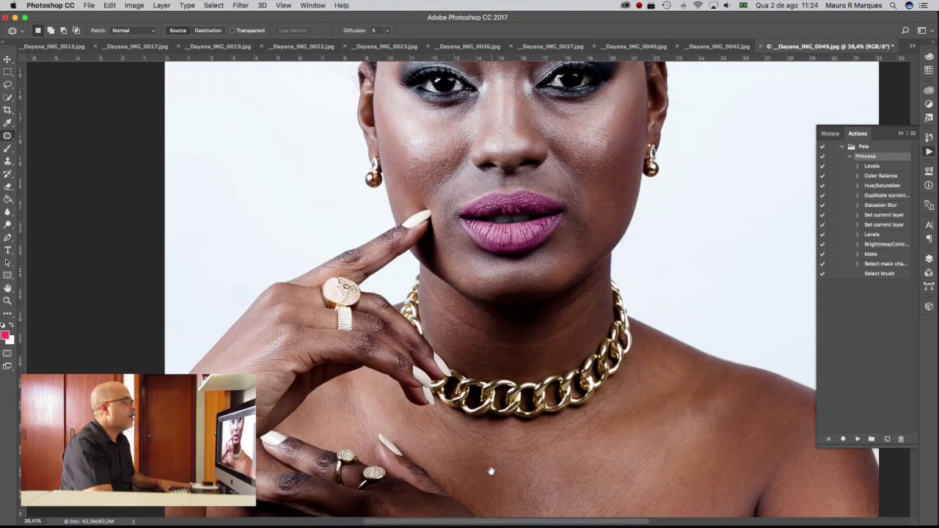
{"action": "key", "text": "ctrl+0"}
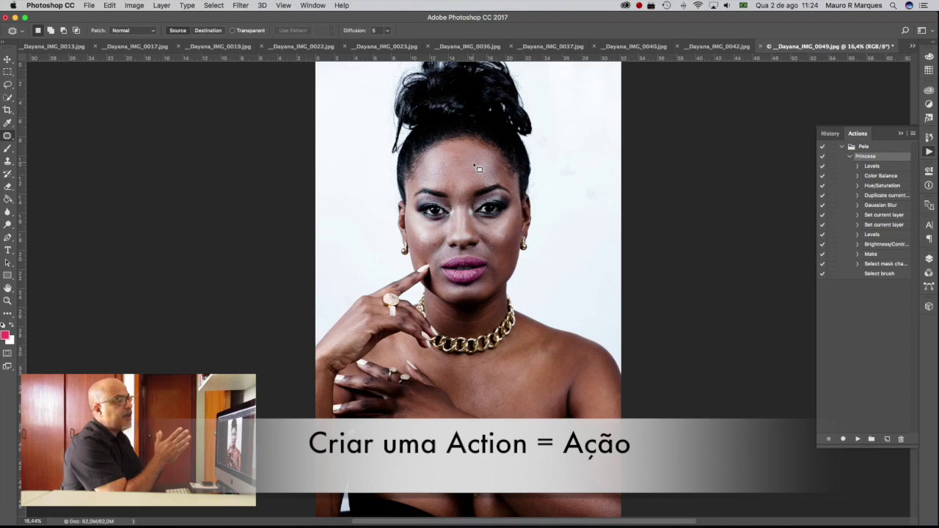
Step: Open the Princesa action's Levels step, with inputs 14, 0.93 and 226
{"action": "left_click", "coordinate": [930, 153]}
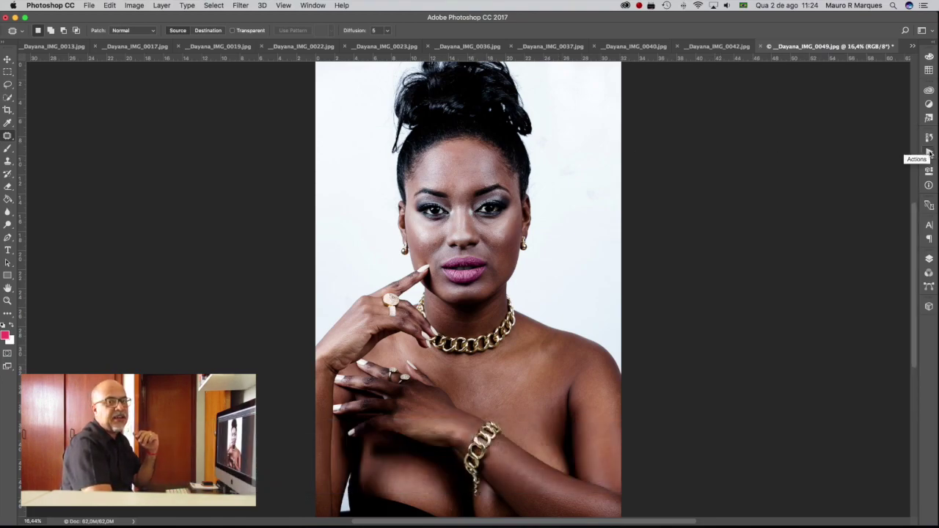
{"action": "left_click", "coordinate": [930, 153]}
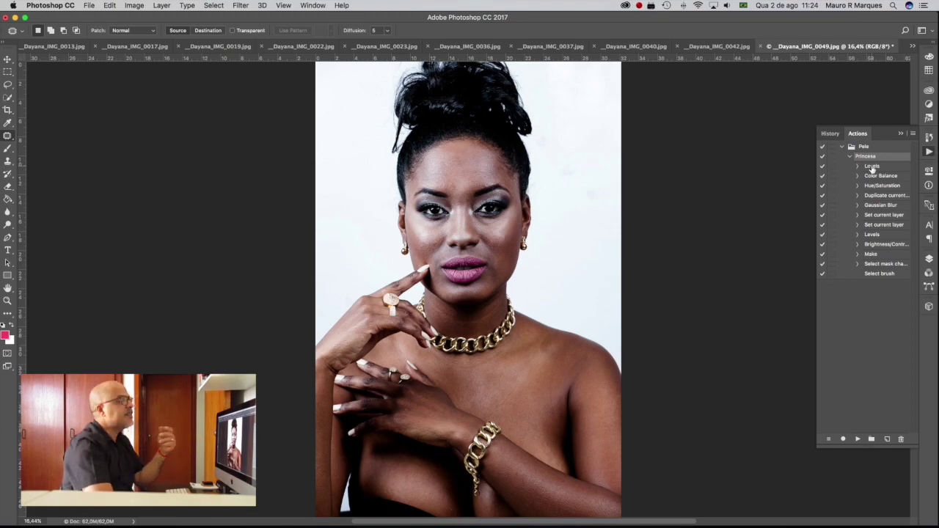
{"action": "double_click", "coordinate": [872, 167]}
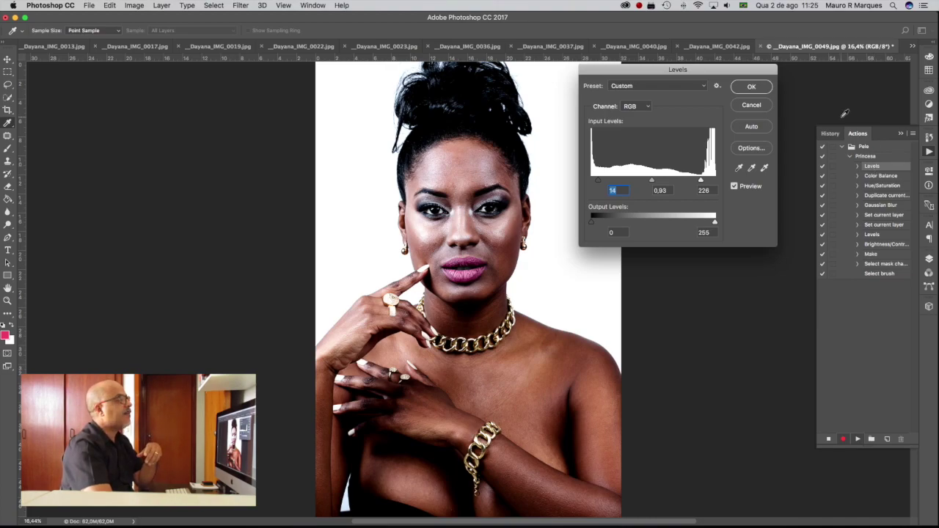
Step: Accept Levels, then apply Color Balance midtones -6, 0, -9 after a Preview comparison
{"action": "left_click", "coordinate": [751, 88]}
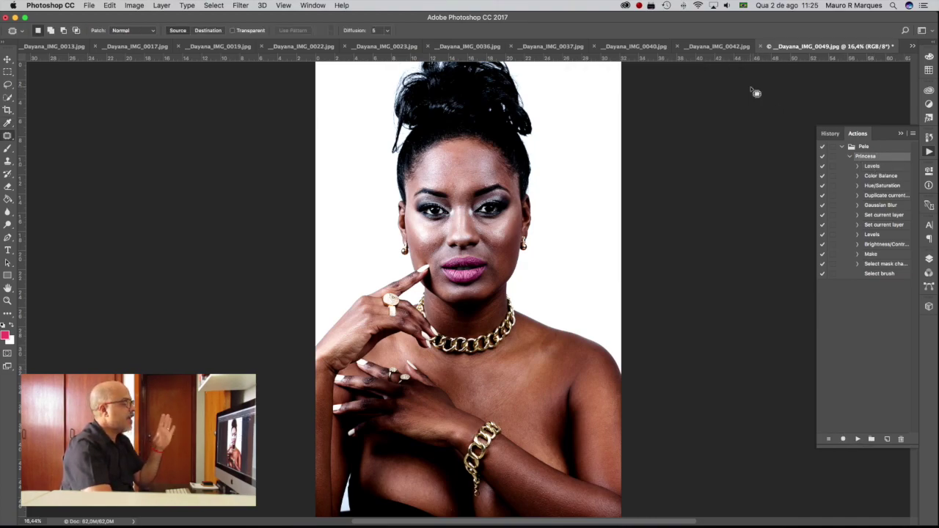
{"action": "double_click", "coordinate": [874, 177]}
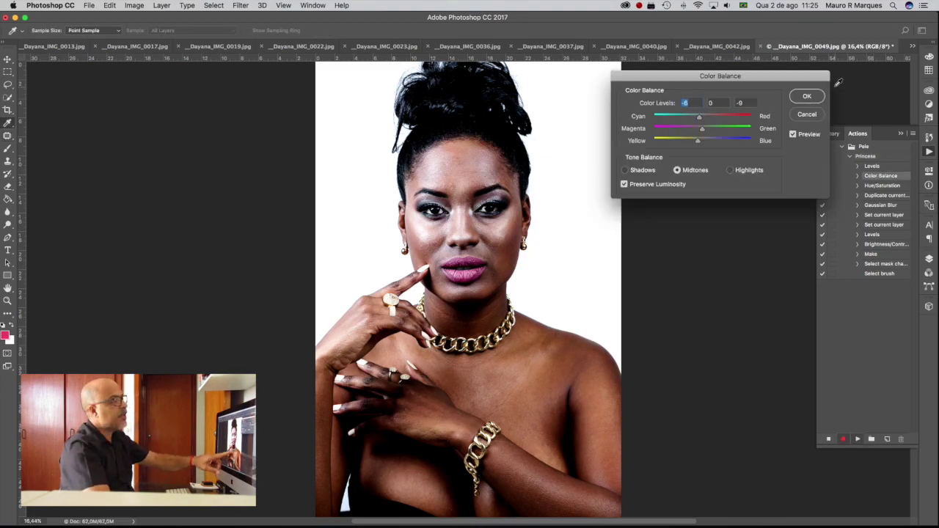
{"action": "left_click", "coordinate": [793, 135]}
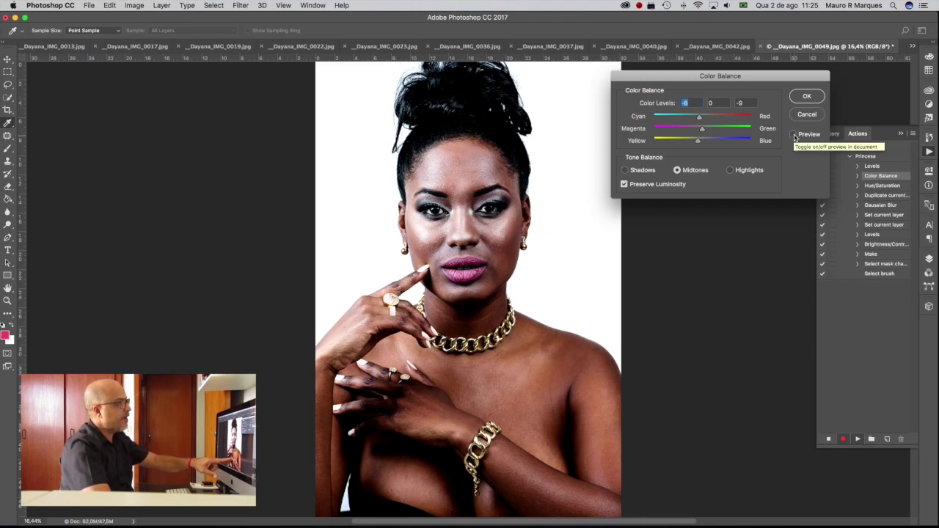
{"action": "left_click", "coordinate": [793, 135]}
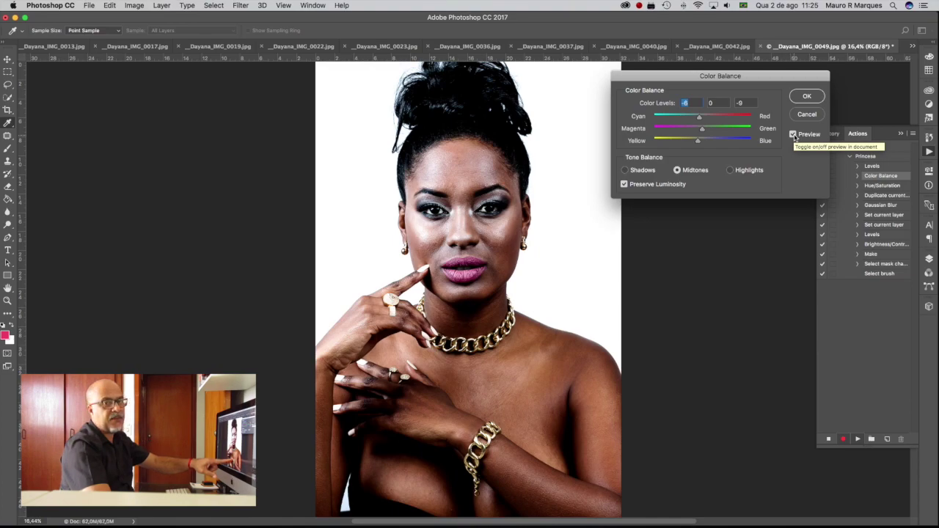
{"action": "left_click", "coordinate": [806, 97]}
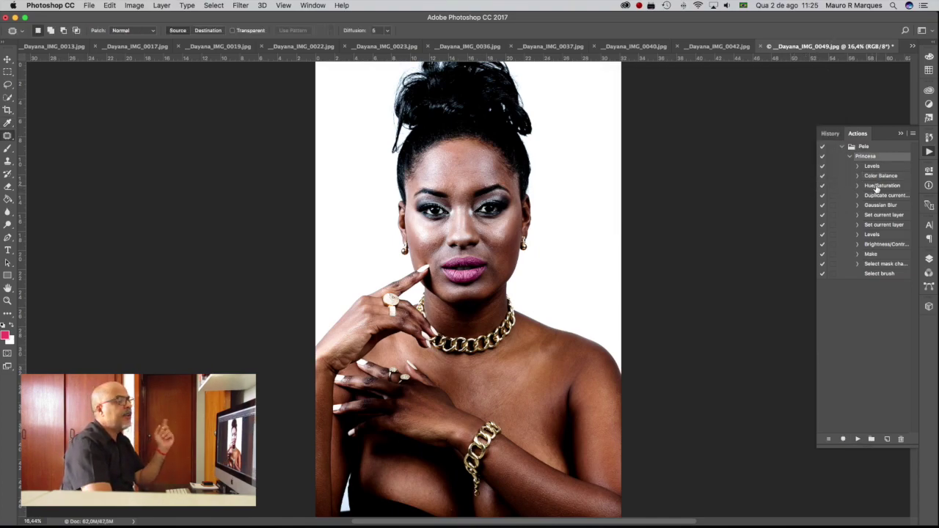
Step: Keep Hue/Saturation unchanged, create Background copy, and open Gaussian Blur at 38,8 pixels
{"action": "double_click", "coordinate": [876, 188]}
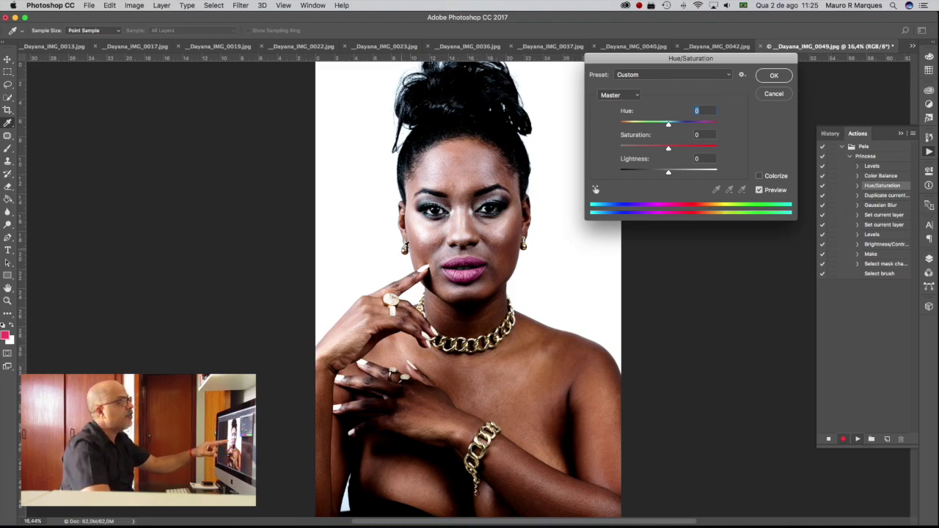
{"action": "left_click", "coordinate": [772, 76]}
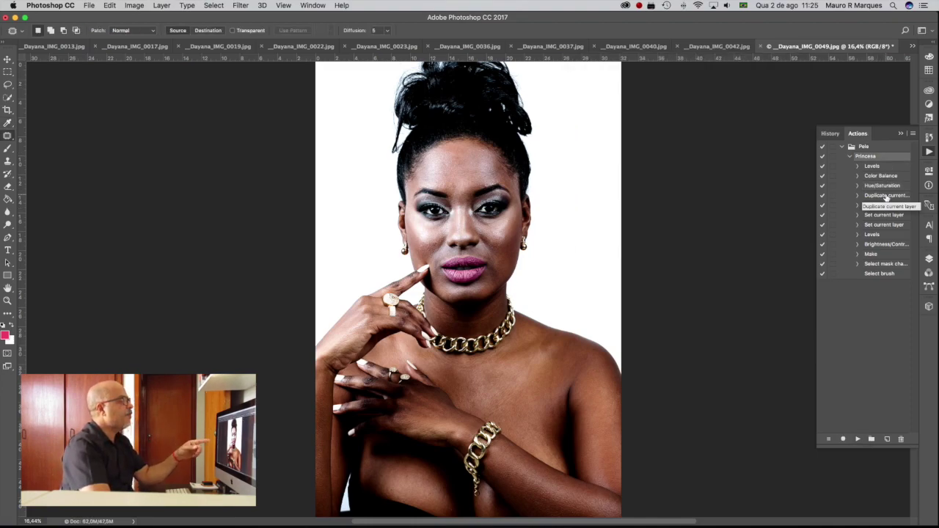
{"action": "double_click", "coordinate": [886, 196]}
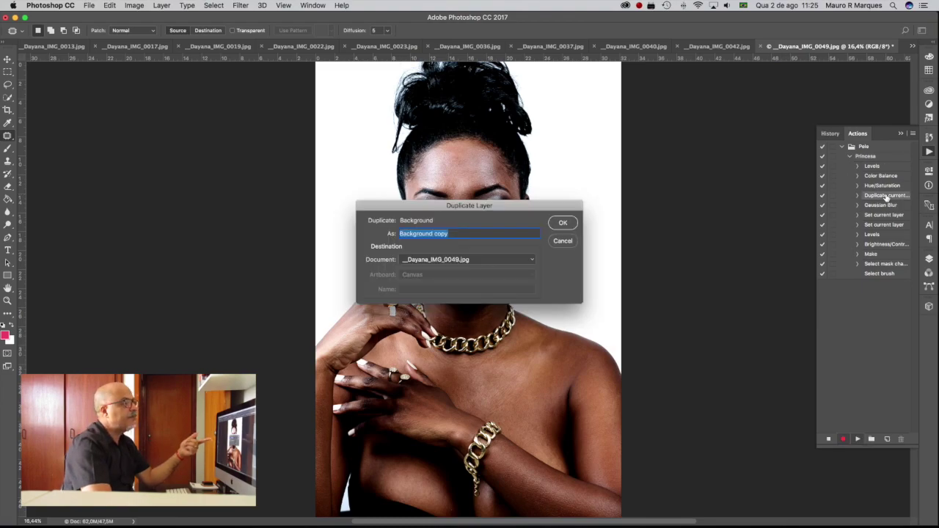
{"action": "left_click", "coordinate": [562, 223]}
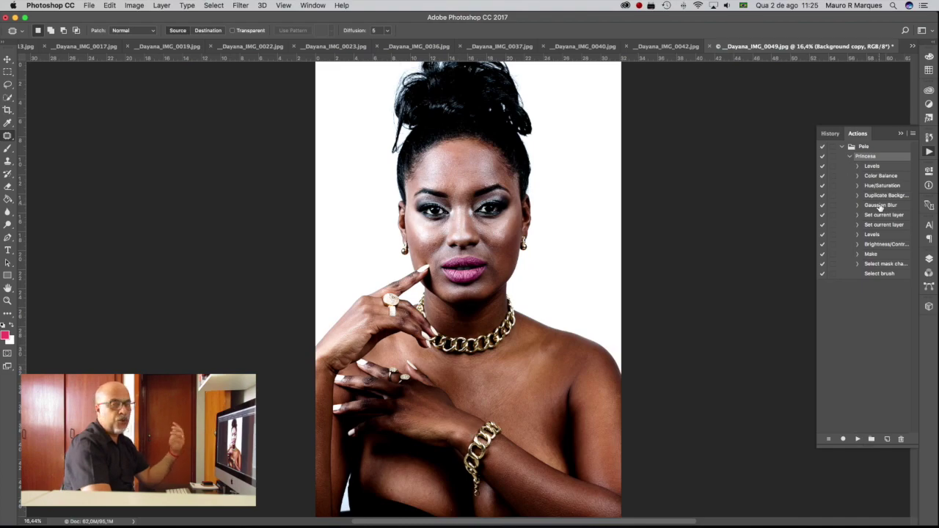
{"action": "double_click", "coordinate": [879, 206]}
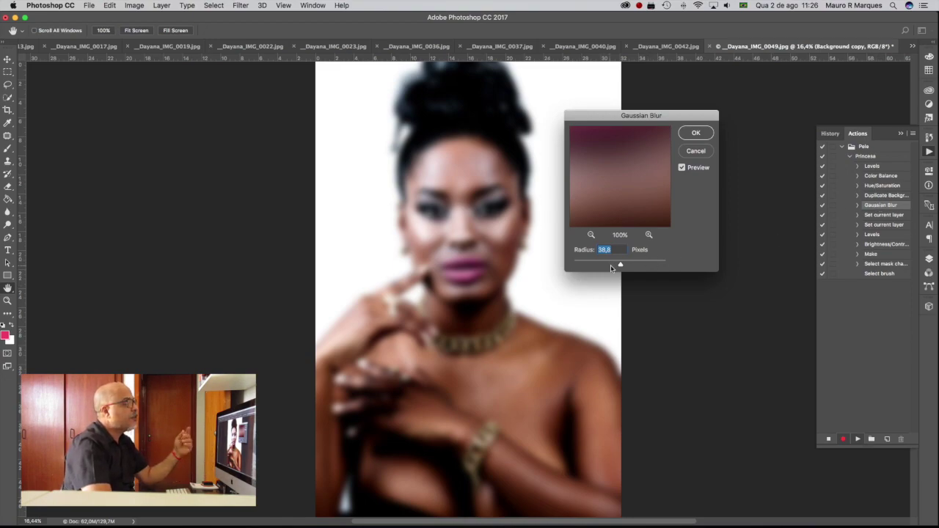
Step: Apply a 38,8-pixel Gaussian Blur to the Background copy layer
{"action": "left_click_drag", "start_coordinate": [621, 267], "coordinate": [620, 268]}
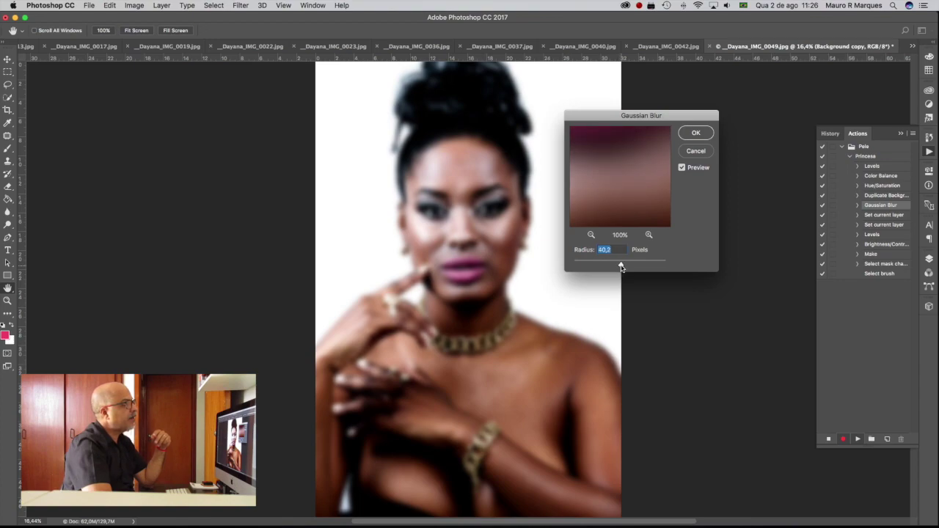
{"action": "left_click_drag", "start_coordinate": [621, 267], "coordinate": [619, 265]}
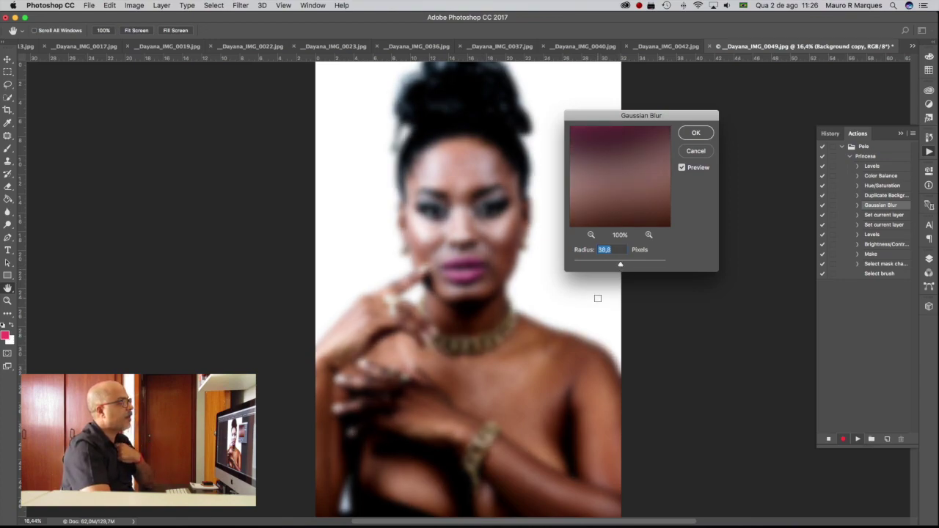
{"action": "left_click", "coordinate": [694, 134]}
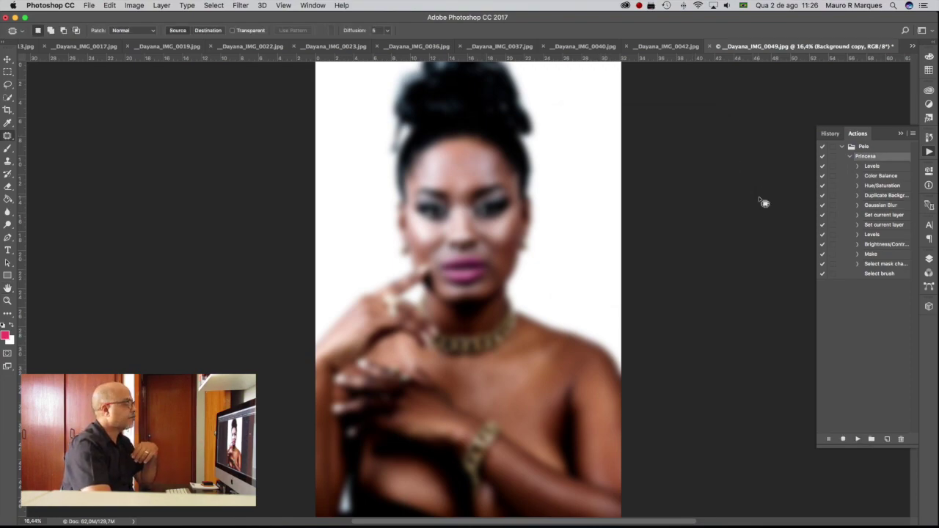
Step: Check the Set current layer step's 80% opacity, then close the action list
{"action": "left_click", "coordinate": [881, 217]}
{"action": "left_click", "coordinate": [856, 216]}
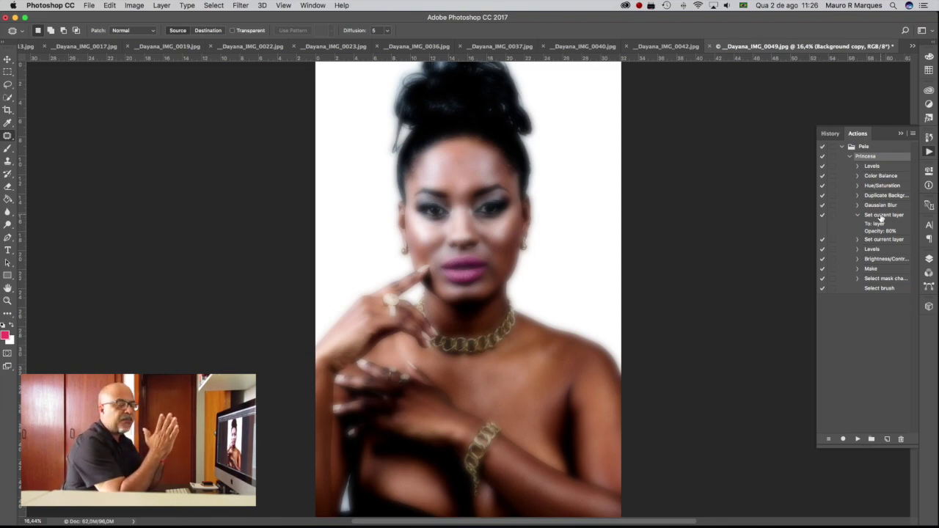
{"action": "left_click", "coordinate": [929, 152]}
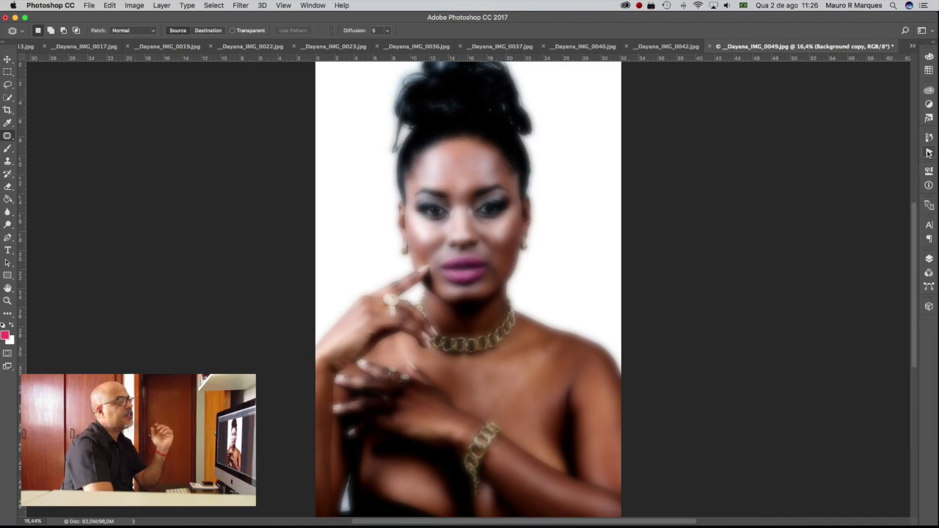
Step: Toggle the blurred Background copy's visibility to compare it with the sharp original
{"action": "left_click", "coordinate": [928, 152]}
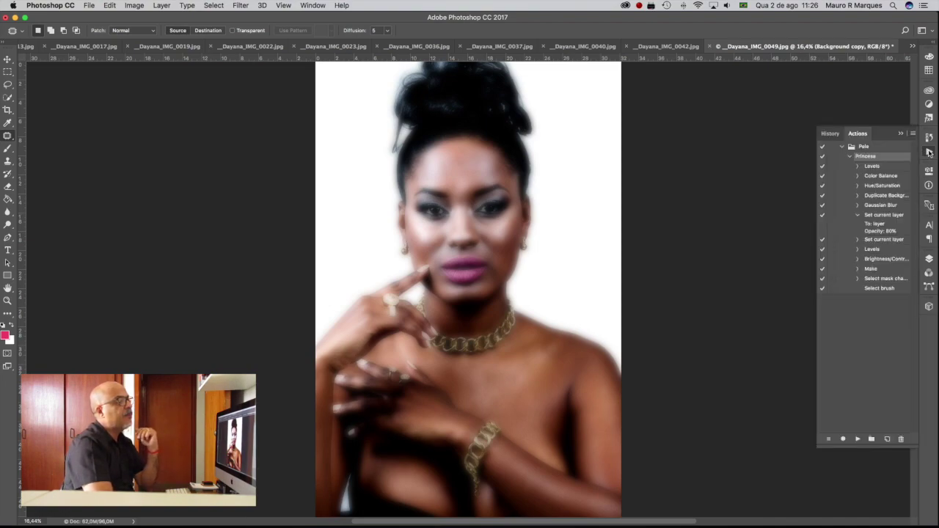
{"action": "left_click", "coordinate": [929, 260]}
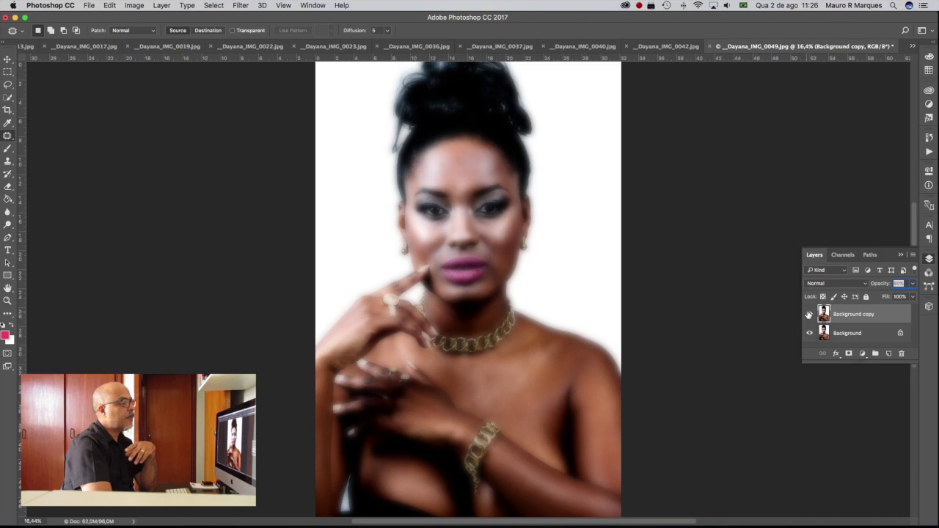
{"action": "left_click", "coordinate": [810, 314]}
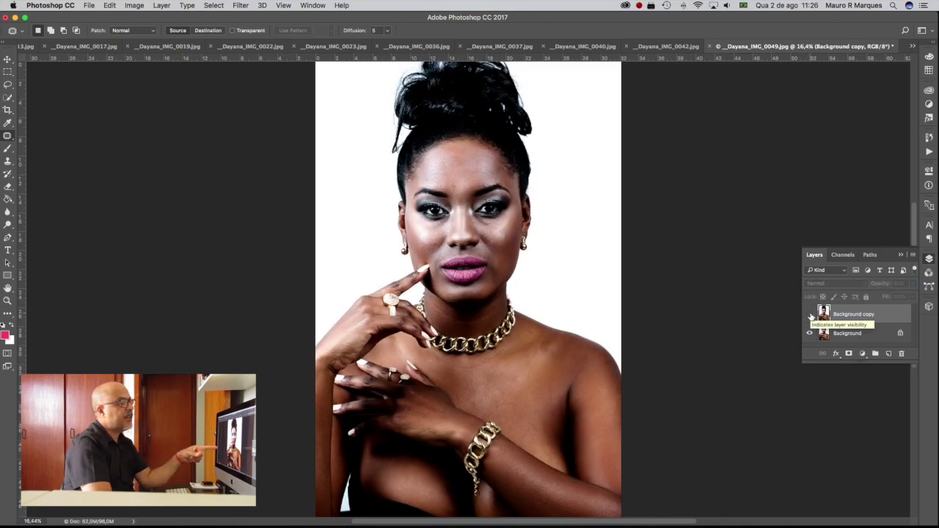
{"action": "left_click", "coordinate": [810, 314]}
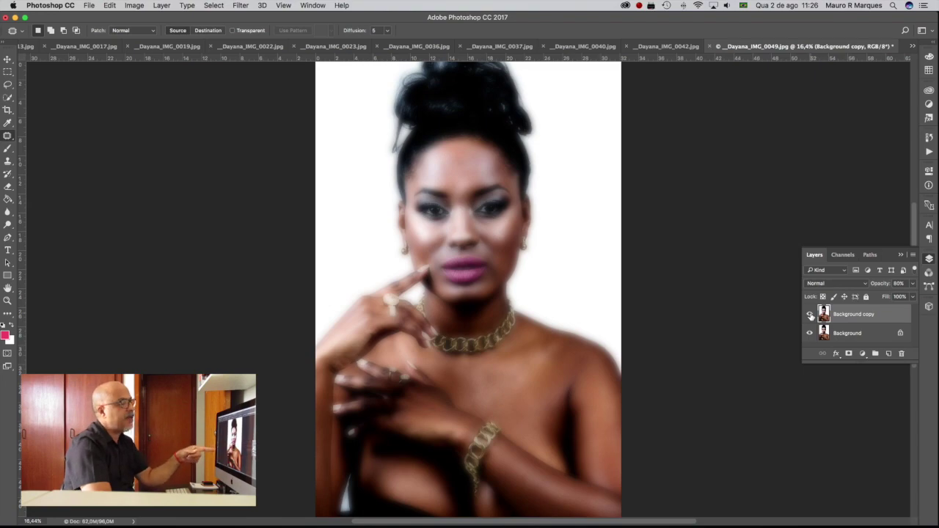
{"action": "left_click", "coordinate": [810, 315]}
{"action": "left_click", "coordinate": [810, 315]}
{"action": "left_click", "coordinate": [810, 315]}
{"action": "left_click", "coordinate": [810, 315]}
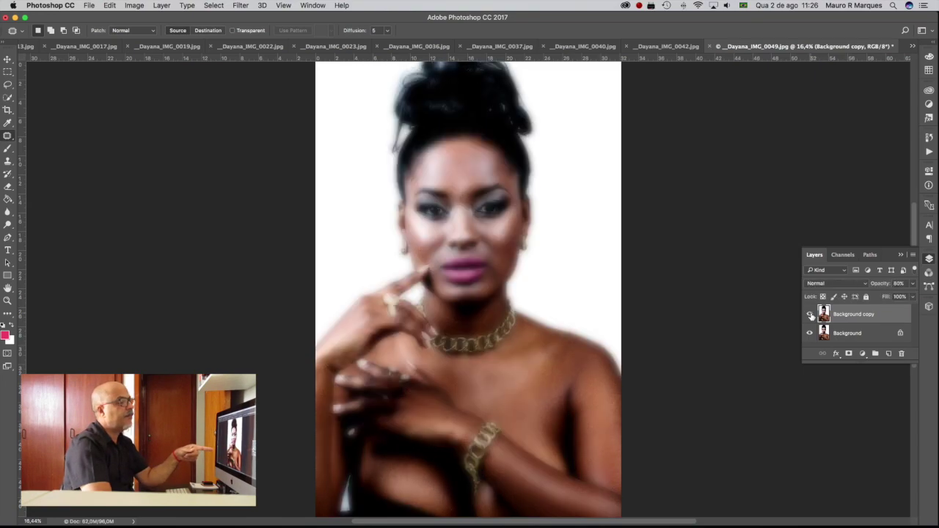
Step: Review both Set current layer steps (80% fill) and open the second Levels step
{"action": "left_click", "coordinate": [928, 153]}
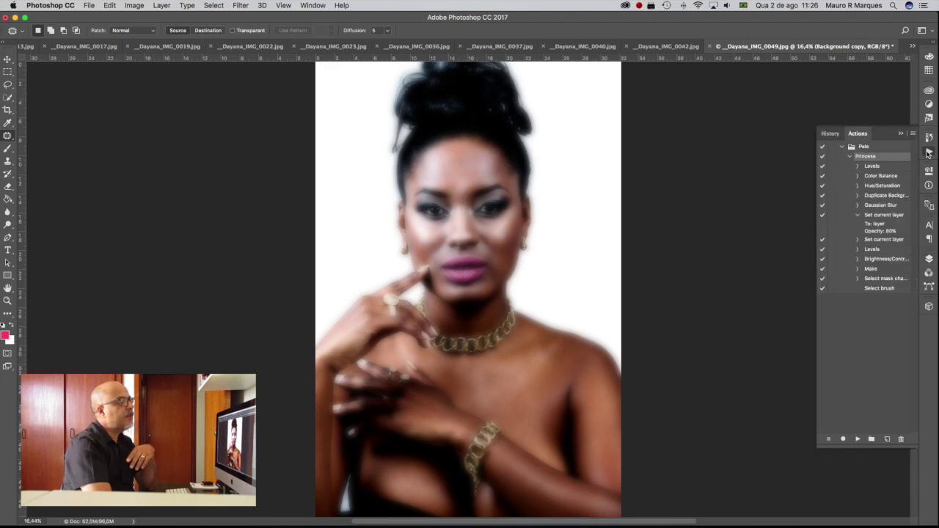
{"action": "left_click", "coordinate": [858, 215]}
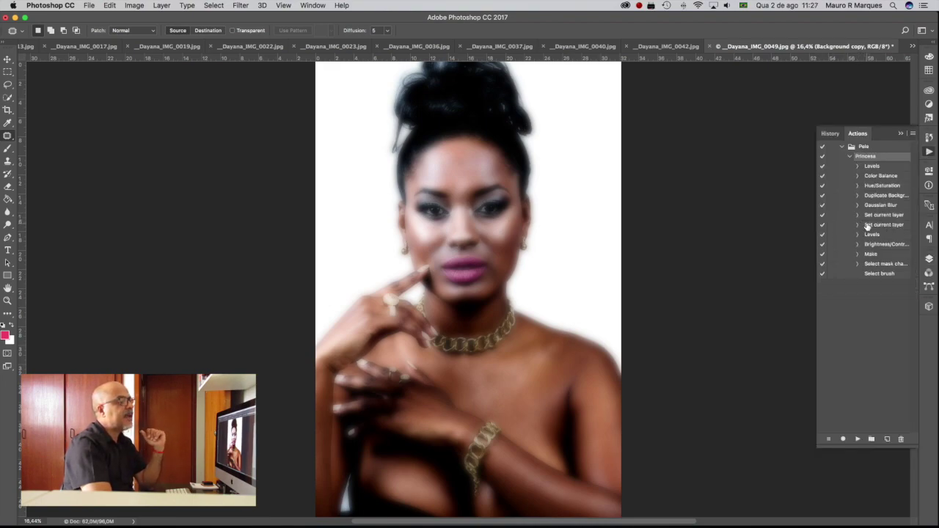
{"action": "left_click", "coordinate": [857, 225]}
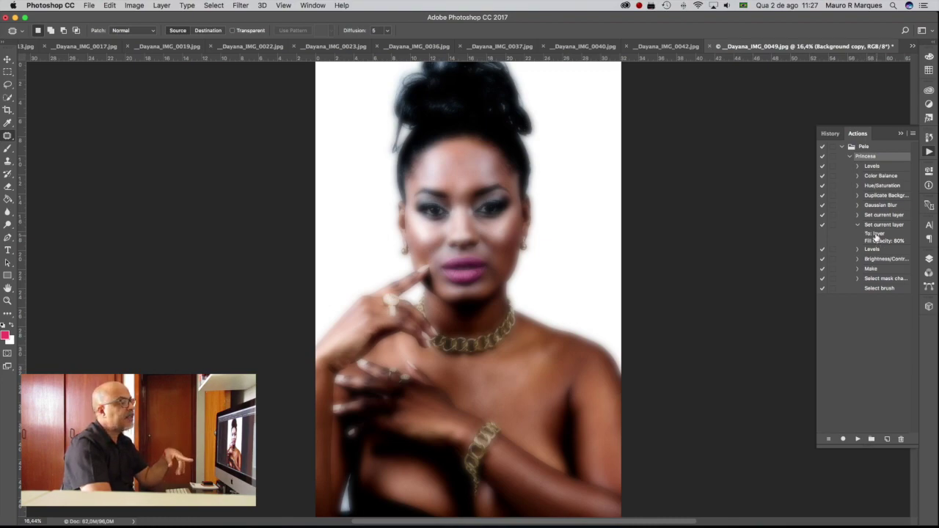
{"action": "left_click", "coordinate": [858, 224]}
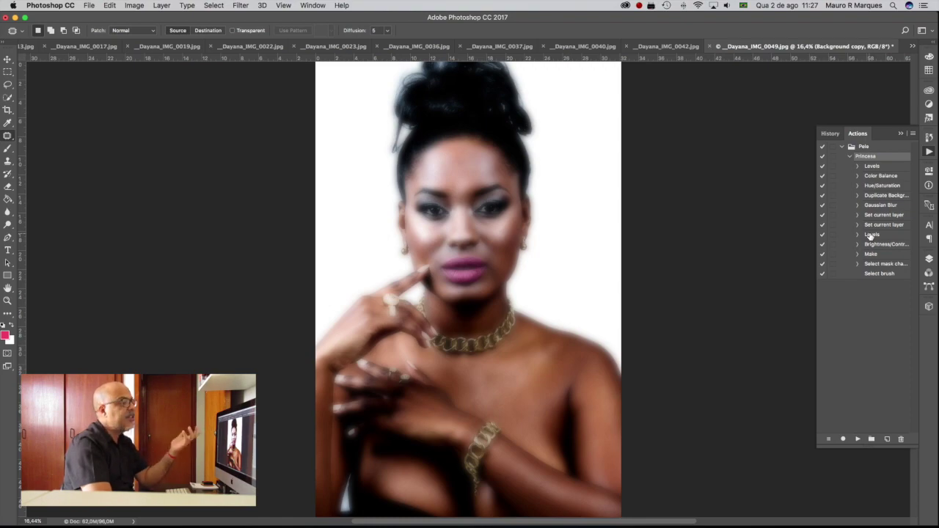
{"action": "double_click", "coordinate": [871, 235]}
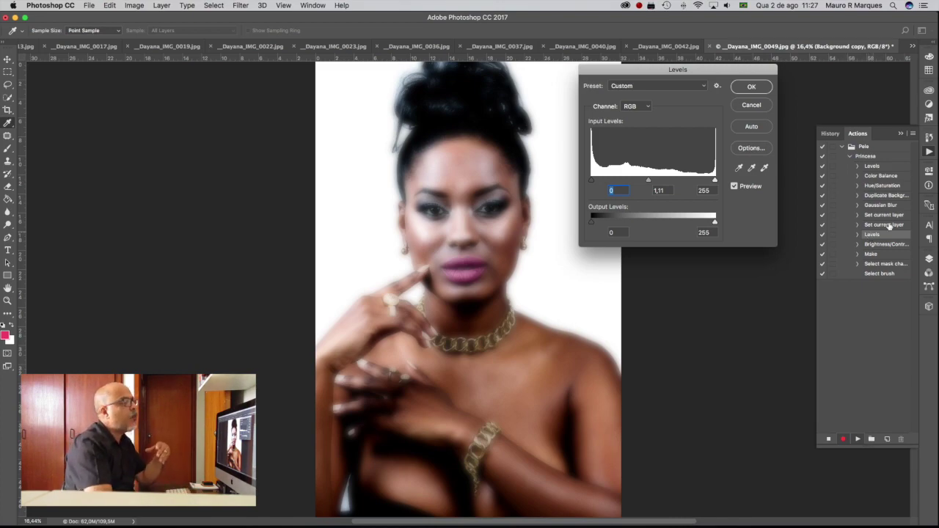
Step: Accept Levels (0, 1,11, 255) and Brightness/Contrast with Contrast 22 on the blurred layer
{"action": "left_click", "coordinate": [751, 87]}
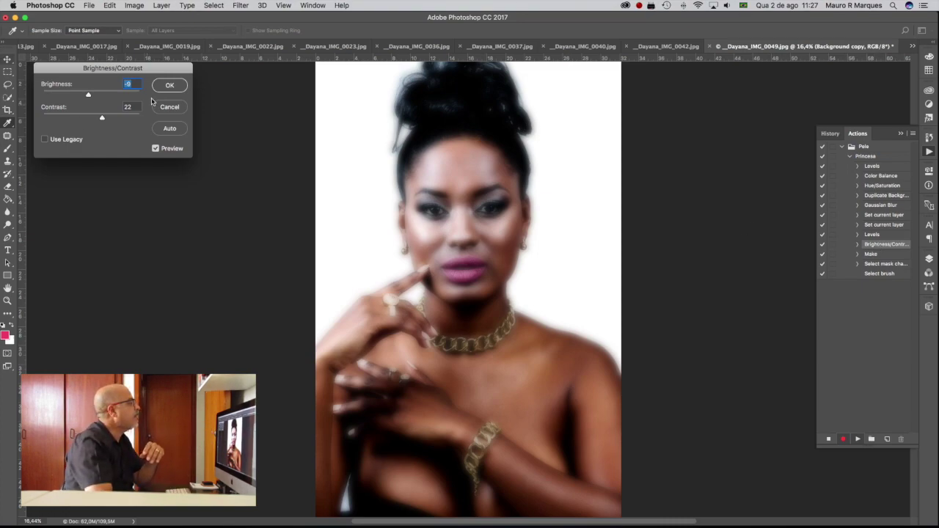
{"action": "left_click", "coordinate": [169, 86]}
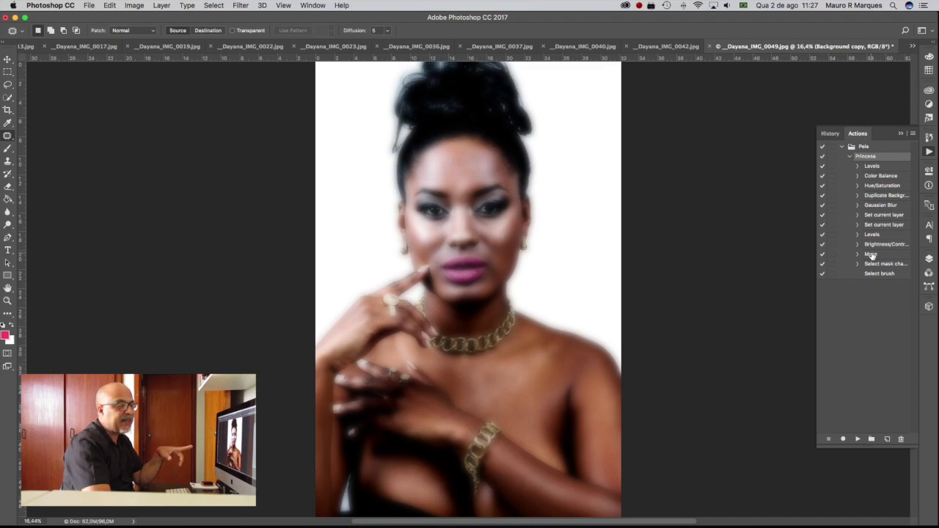
{"action": "left_click", "coordinate": [930, 262]}
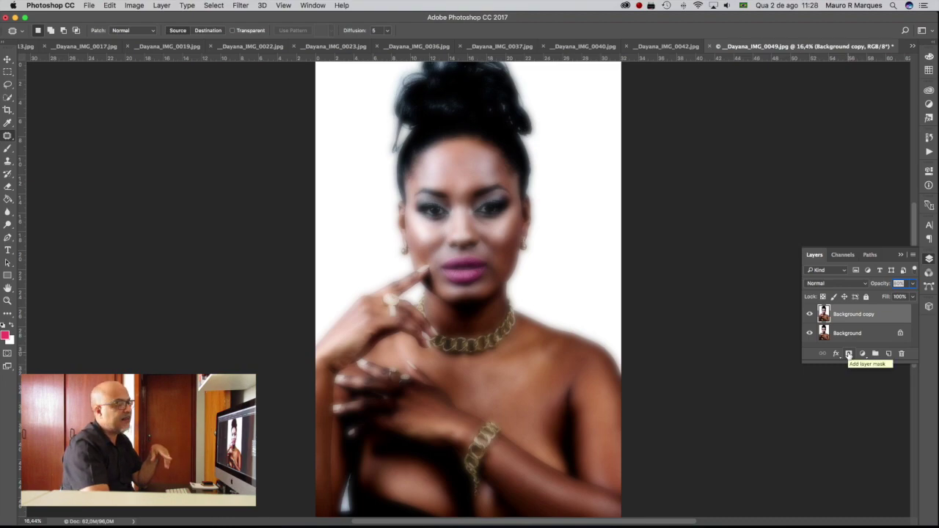
Step: Add a white layer mask to the Background copy layer and enlarge the Layers list
{"action": "left_click", "coordinate": [848, 355]}
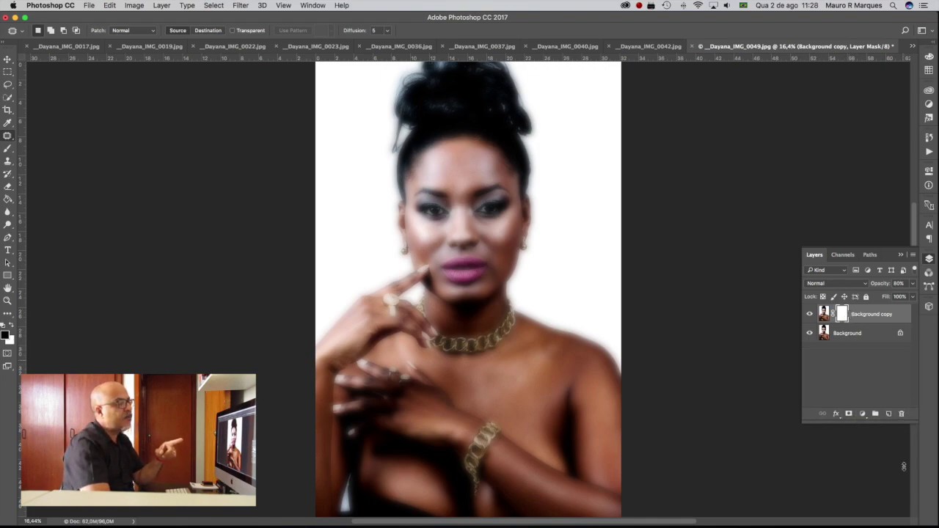
{"action": "left_click_drag", "start_coordinate": [902, 361], "coordinate": [904, 488]}
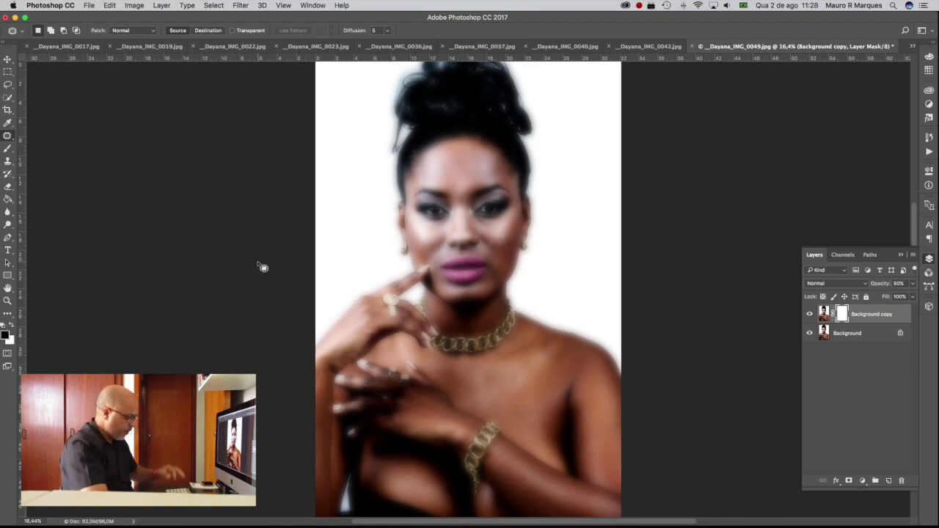
{"action": "key", "text": "b"}
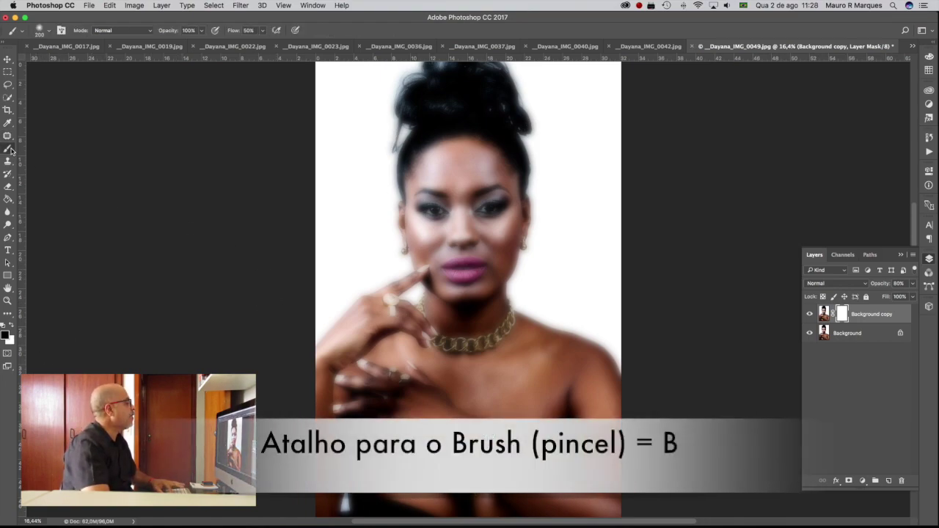
Step: Set a soft 200 px brush with 0% hardness and start unmasking the right eye
{"action": "left_click", "coordinate": [10, 151]}
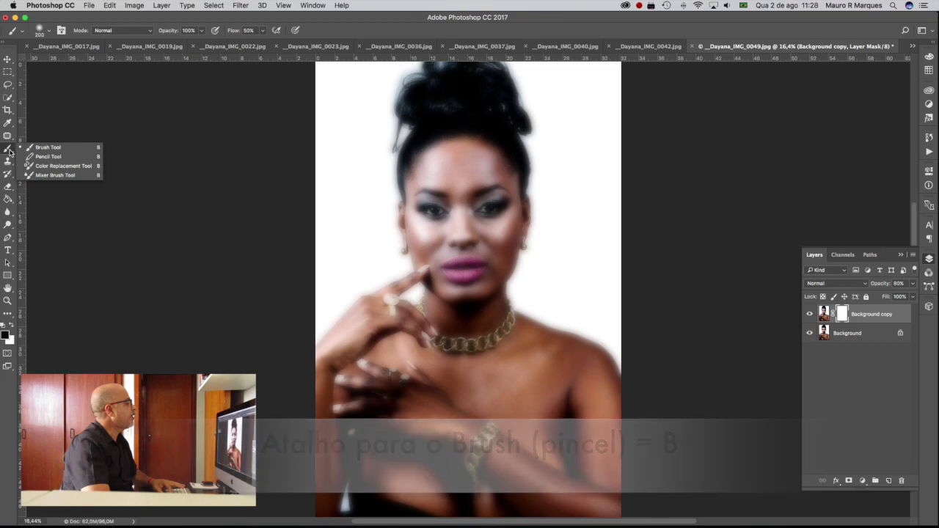
{"action": "left_click", "coordinate": [29, 148]}
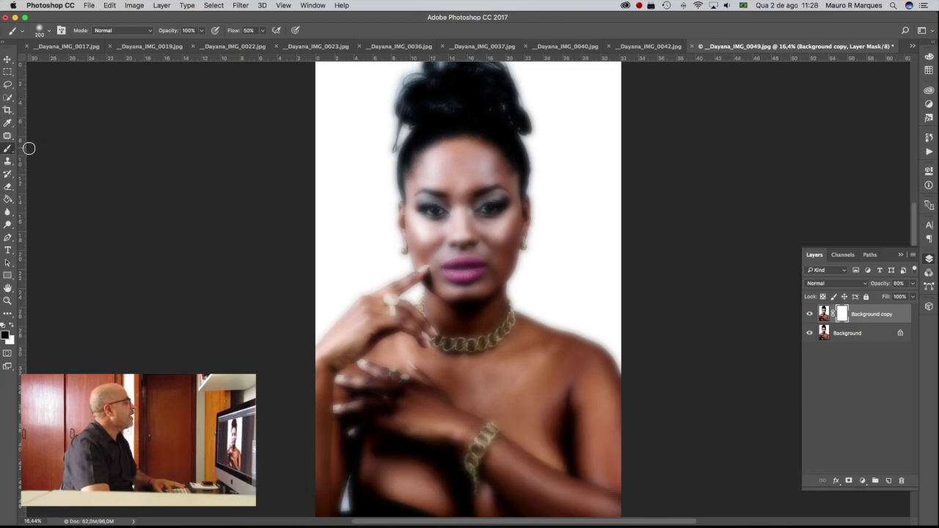
{"action": "left_click", "coordinate": [51, 31]}
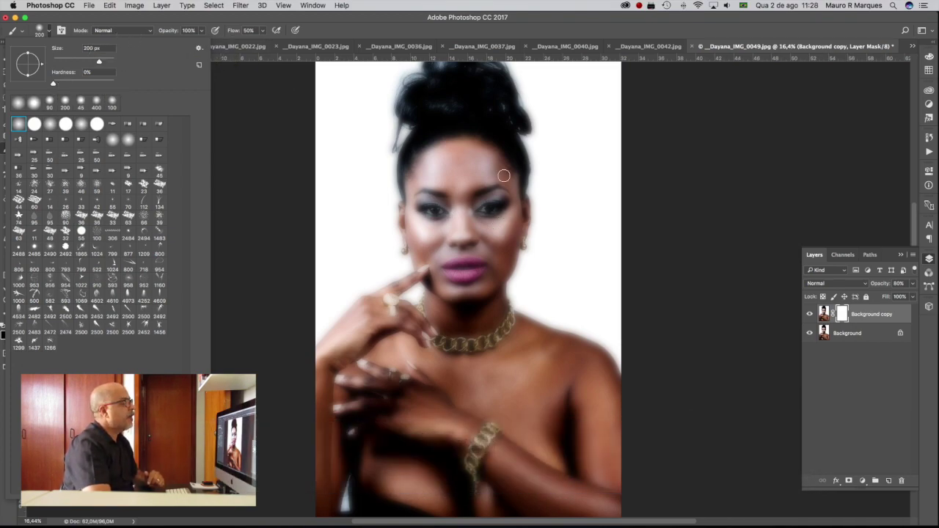
{"action": "left_click", "coordinate": [488, 209]}
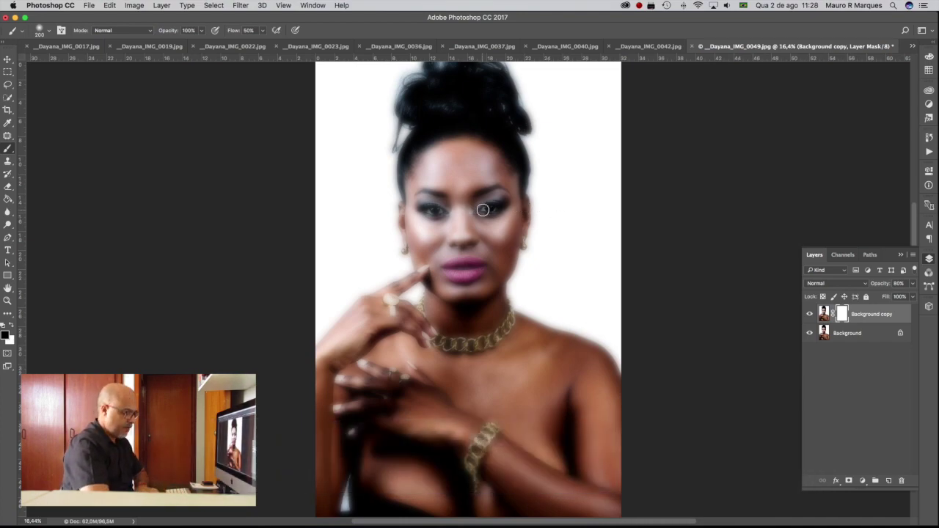
{"action": "left_click_drag", "start_coordinate": [486, 209], "coordinate": [499, 207]}
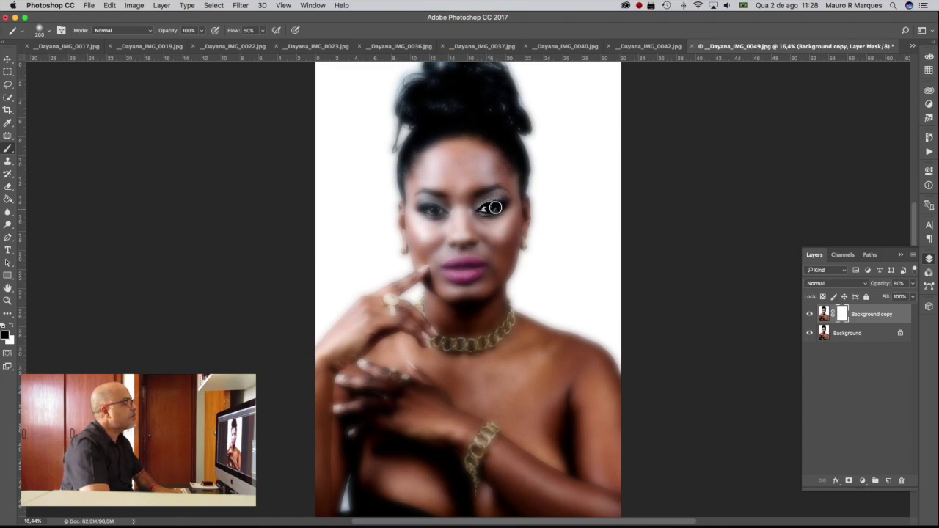
Step: Paint black on the mask over the left eye and lips to restore sharpness
{"action": "scroll", "coordinate": [457, 213], "scroll_direction": "right", "scroll_amount": 1}
{"action": "left_click_drag", "start_coordinate": [432, 211], "coordinate": [421, 212]}
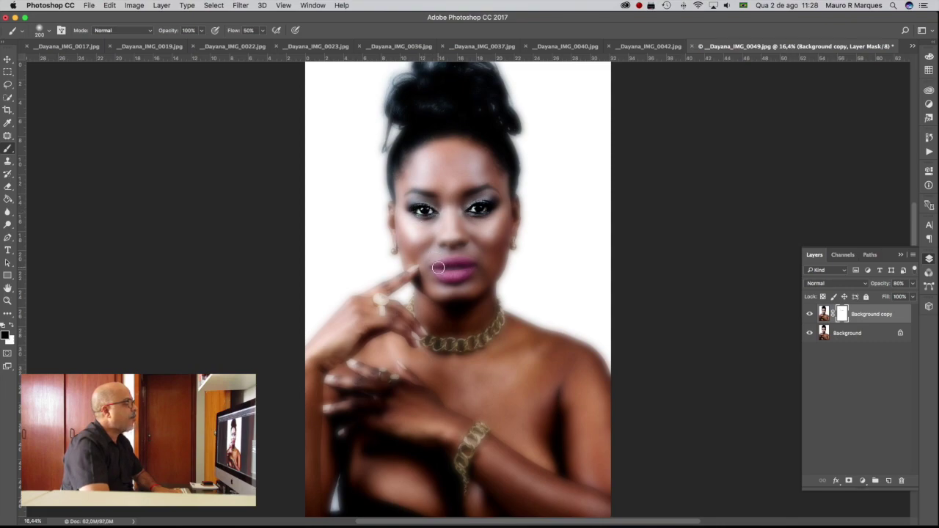
{"action": "left_click_drag", "start_coordinate": [468, 269], "coordinate": [439, 272]}
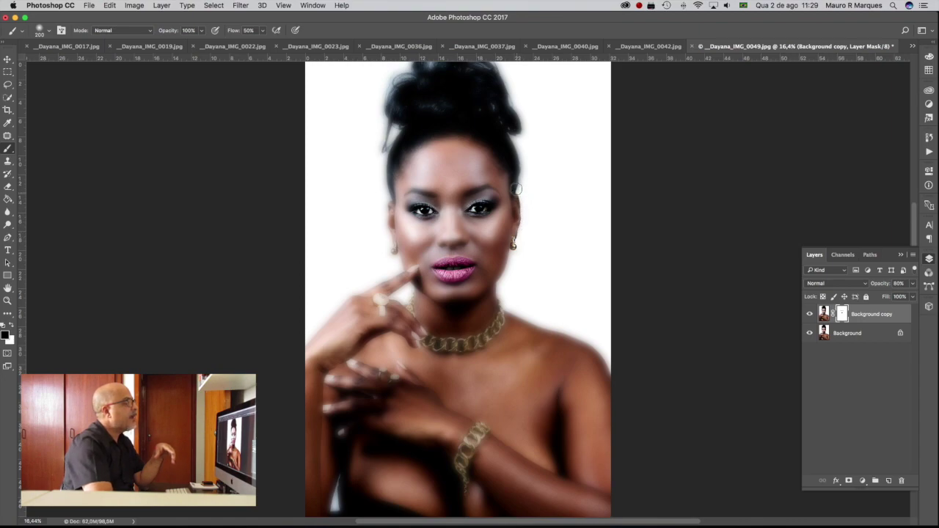
Step: Enlarge the brush and unmask the hair edges and the raised hand's outline
{"action": "key", "text": "bracketright"}
{"action": "key", "text": "bracketright"}
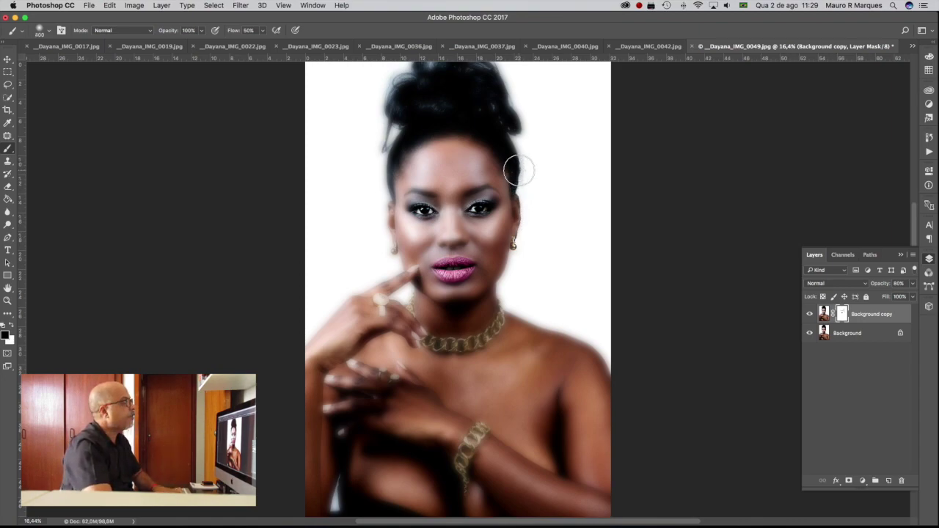
{"action": "key", "text": "bracketright"}
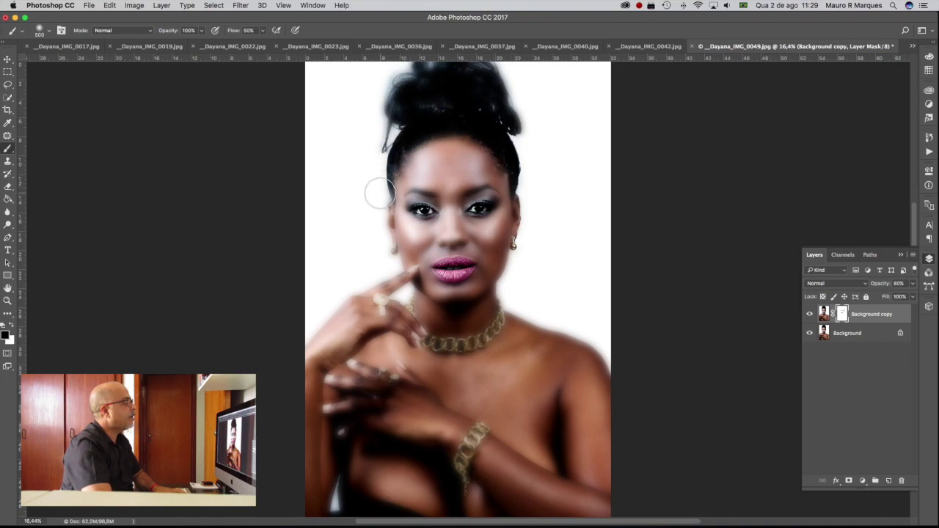
{"action": "mouse_move", "coordinate": [406, 81]}
{"action": "left_mouse_down"}
{"action": "mouse_move", "coordinate": [470, 64]}
{"action": "mouse_move", "coordinate": [521, 154]}
{"action": "mouse_move", "coordinate": [436, 88]}
{"action": "mouse_move", "coordinate": [391, 119]}
{"action": "mouse_move", "coordinate": [383, 135]}
{"action": "left_mouse_up"}
{"action": "mouse_move", "coordinate": [400, 196]}
{"action": "left_mouse_down"}
{"action": "mouse_move", "coordinate": [387, 192]}
{"action": "mouse_move", "coordinate": [382, 226]}
{"action": "left_mouse_up"}
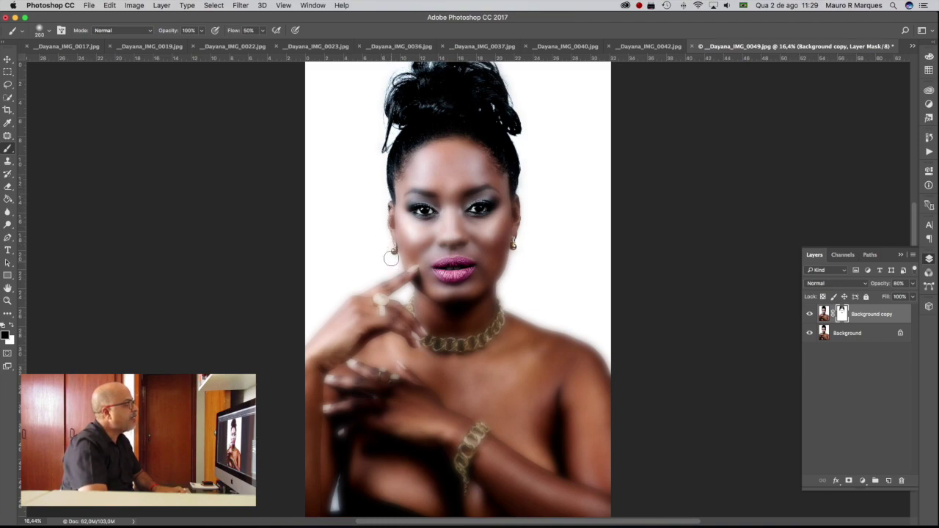
{"action": "left_click_drag", "start_coordinate": [396, 268], "coordinate": [379, 283]}
Step: Restore sharpness along the hand, neck and shoulder contour and the right hairline
{"action": "left_click_drag", "start_coordinate": [374, 277], "coordinate": [335, 309]}
{"action": "left_click_drag", "start_coordinate": [501, 288], "coordinate": [615, 386]}
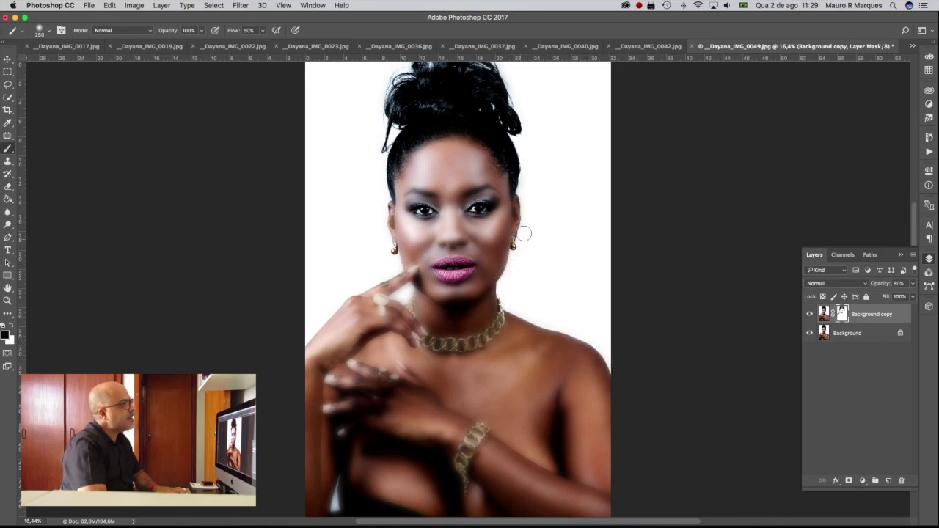
{"action": "left_click_drag", "start_coordinate": [523, 198], "coordinate": [522, 163]}
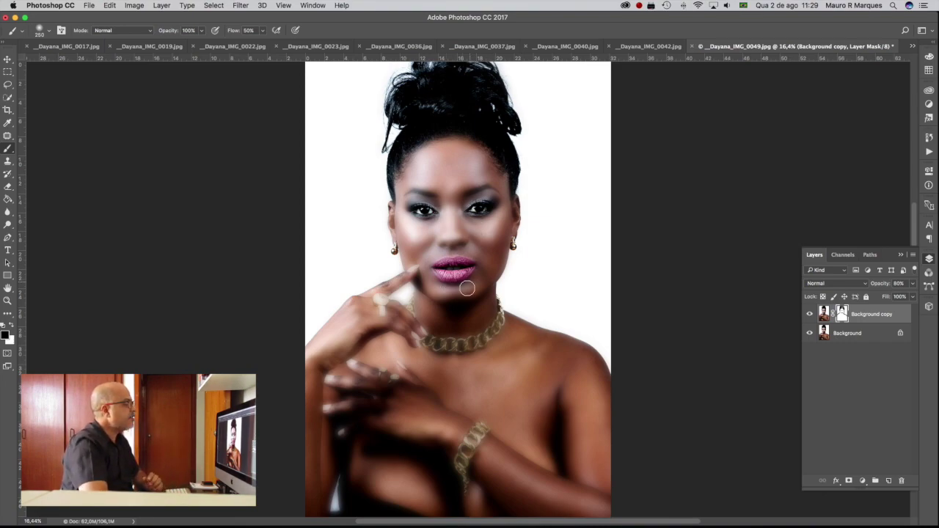
Step: Resize the brush up to 250 and unmask both sides of the necklace
{"action": "key", "text": "bracketleft"}
{"action": "key", "text": "bracketleft"}
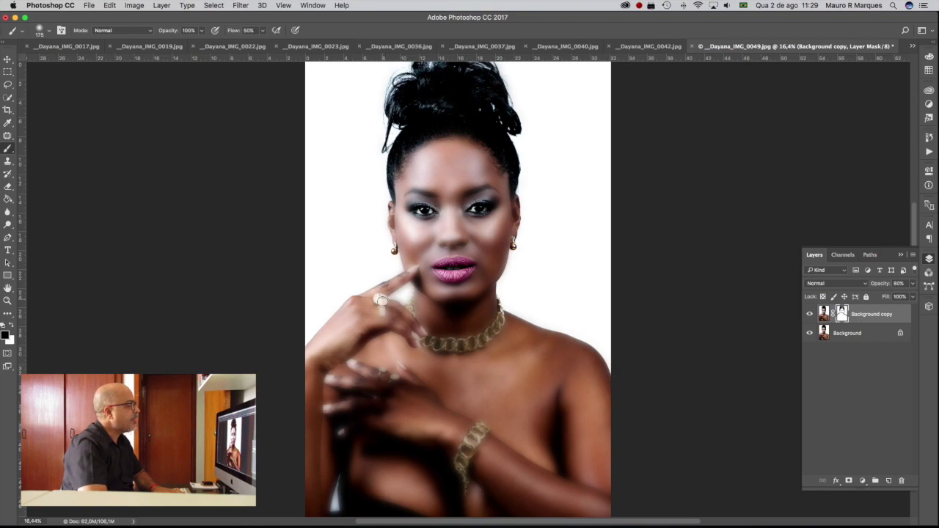
{"action": "key", "text": "bracketleft"}
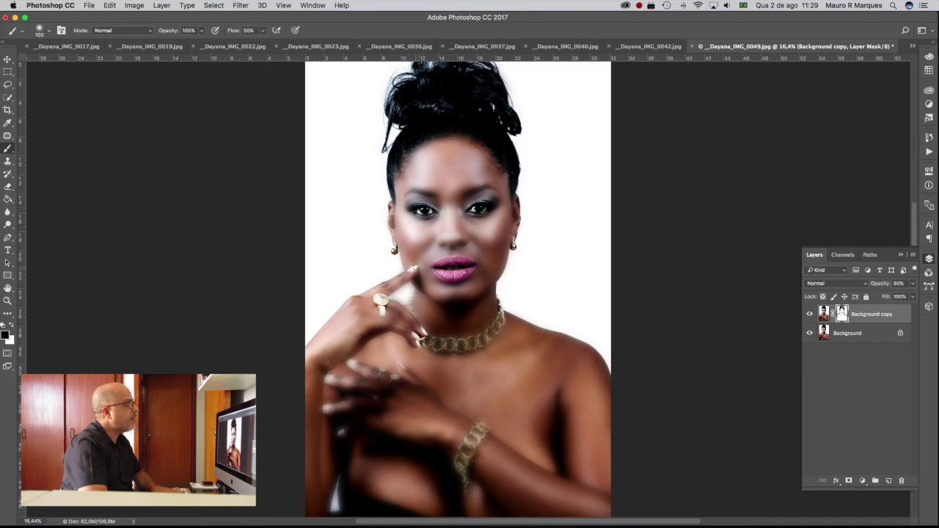
{"action": "key", "text": "bracketright"}
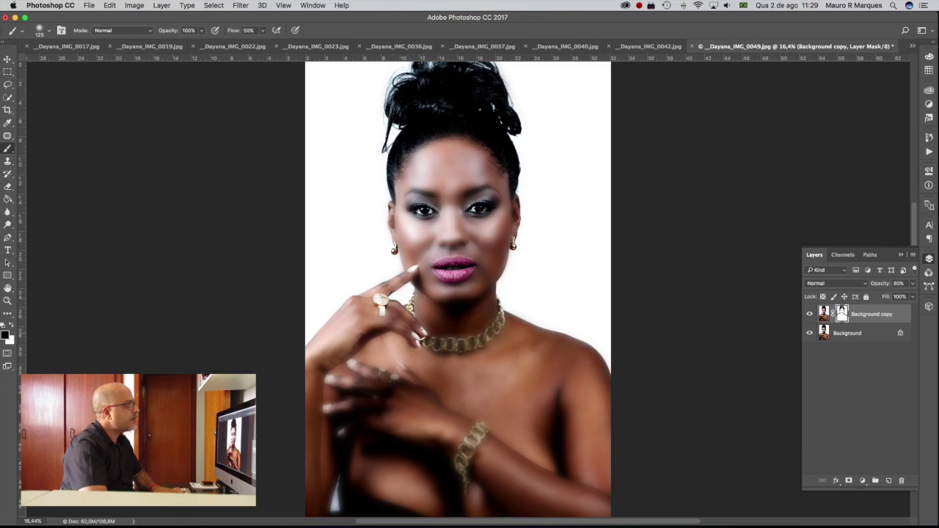
{"action": "key", "text": "bracketright"}
{"action": "key", "text": "bracketright"}
{"action": "left_click_drag", "start_coordinate": [430, 344], "coordinate": [492, 331]}
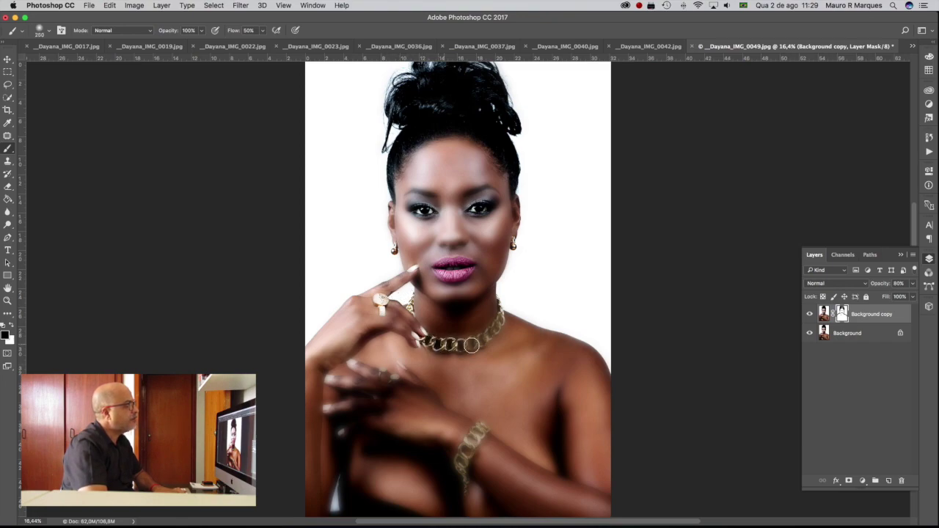
{"action": "key", "text": "bracketright"}
{"action": "left_click_drag", "start_coordinate": [497, 323], "coordinate": [442, 346]}
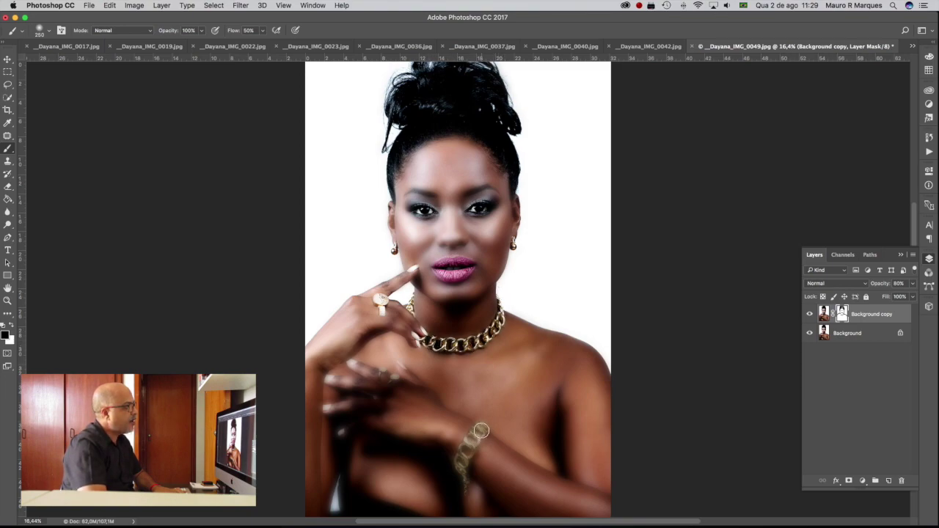
Step: Shrink the brush and unmask the bracelet links and the ring
{"action": "key", "text": "bracketleft"}
{"action": "key", "text": "bracketleft"}
{"action": "left_click_drag", "start_coordinate": [466, 445], "coordinate": [464, 488]}
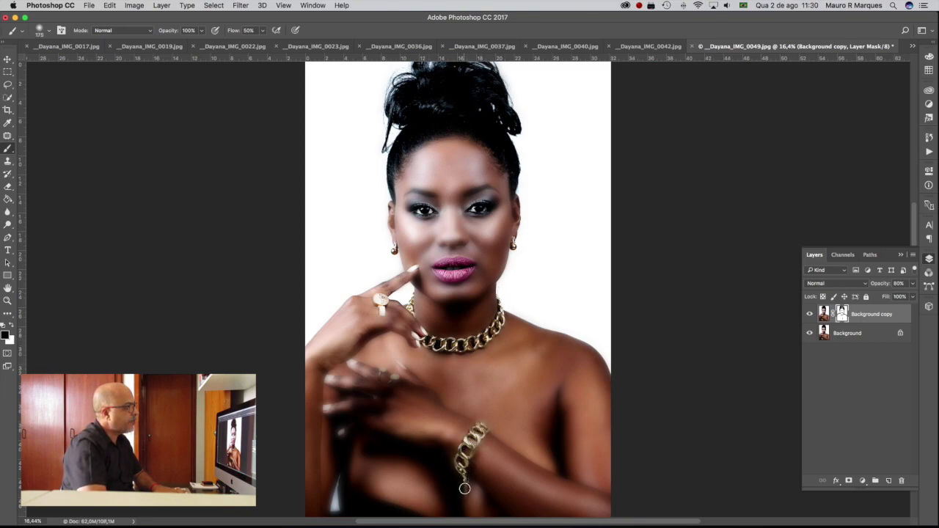
{"action": "left_click_drag", "start_coordinate": [474, 433], "coordinate": [478, 446]}
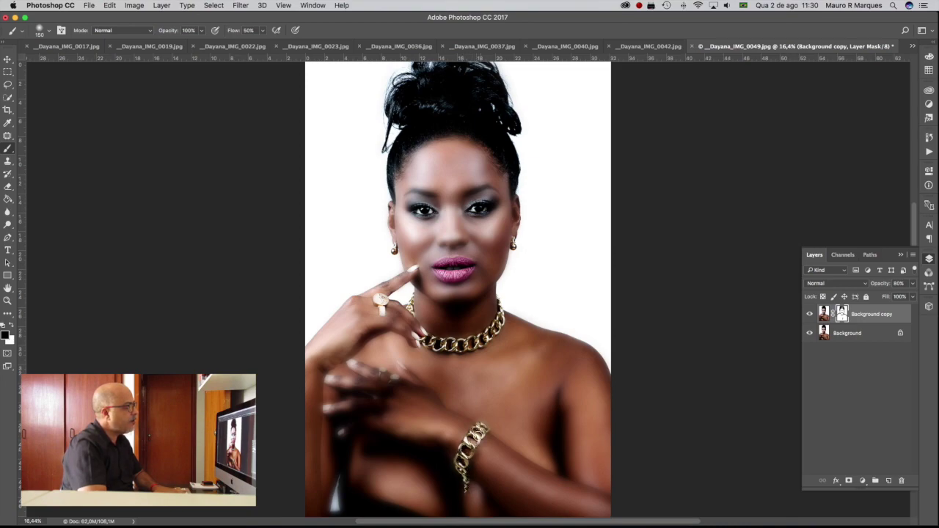
{"action": "left_click", "coordinate": [391, 374]}
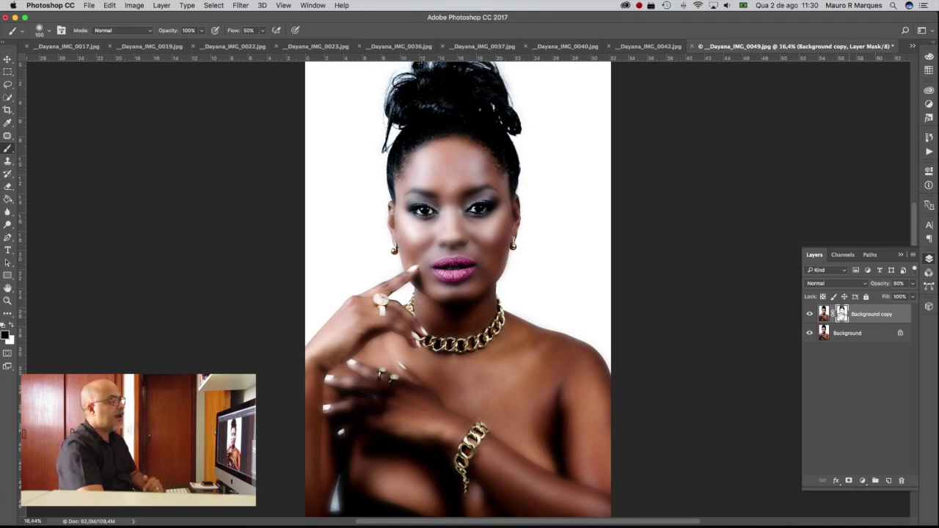
{"action": "left_click", "coordinate": [809, 334]}
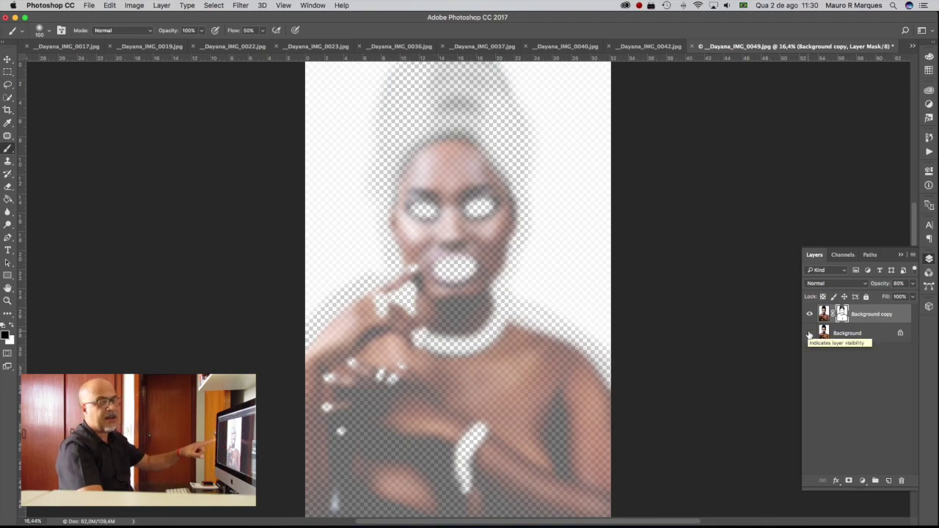
{"action": "left_click", "coordinate": [809, 333]}
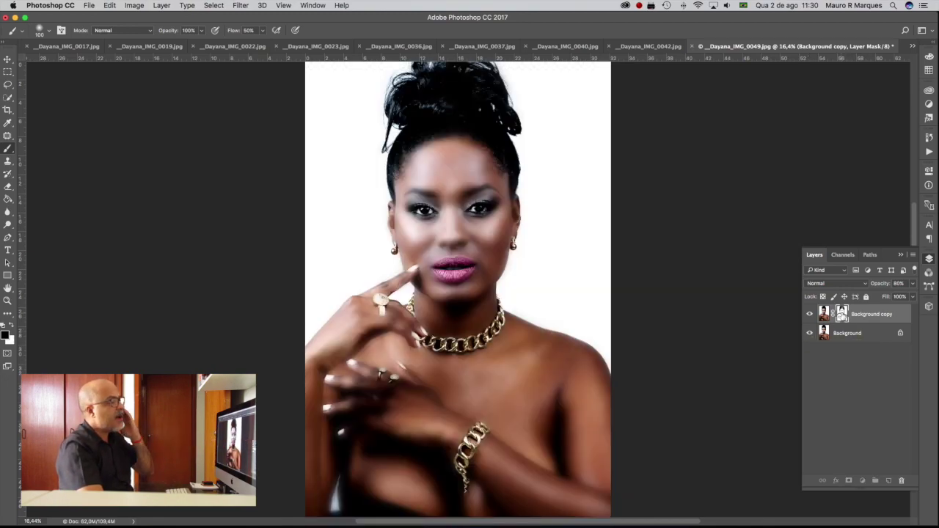
{"action": "key", "text": "bracketright"}
{"action": "key", "text": "bracketright"}
{"action": "key", "text": "bracketright"}
{"action": "key", "text": "bracketright"}
{"action": "key", "text": "bracketright"}
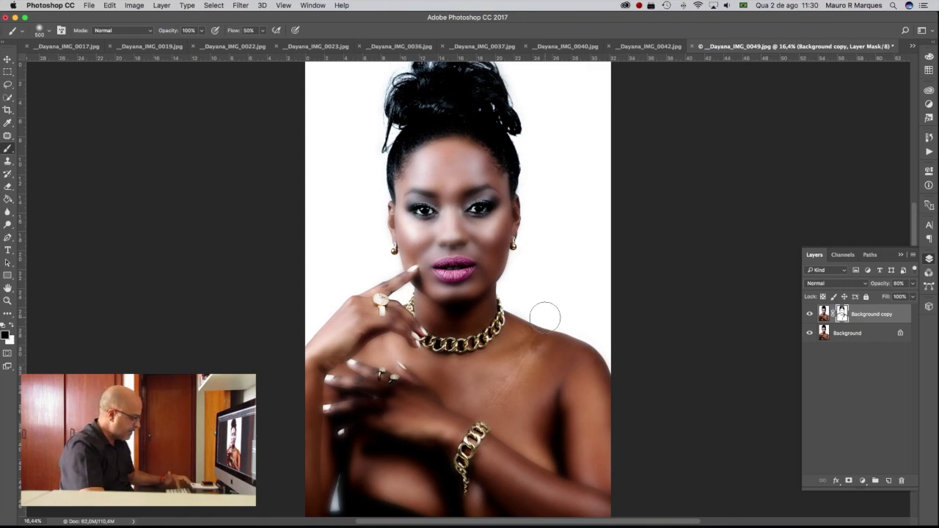
{"action": "key", "text": "e"}
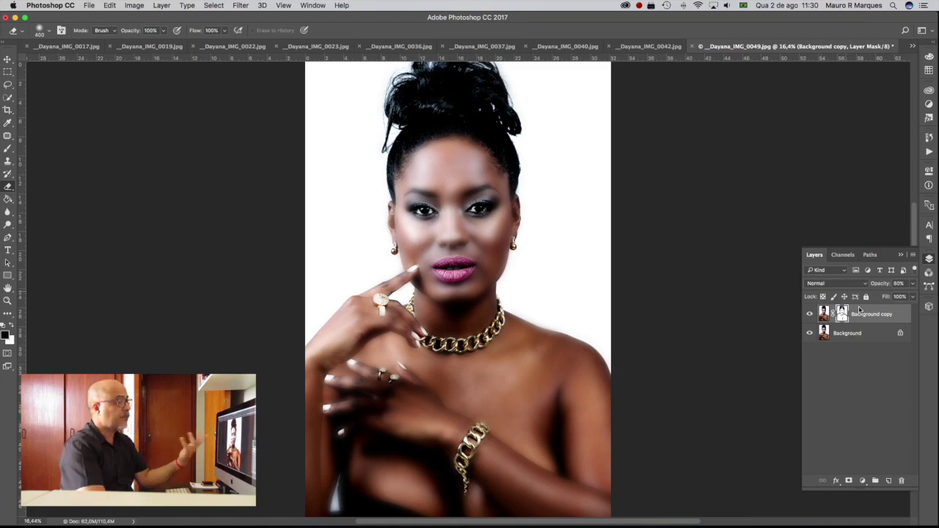
{"action": "left_click", "coordinate": [867, 314]}
Step: Set the Background copy layer's fill to 80% and hide it to compare
{"action": "left_click", "coordinate": [900, 296]}
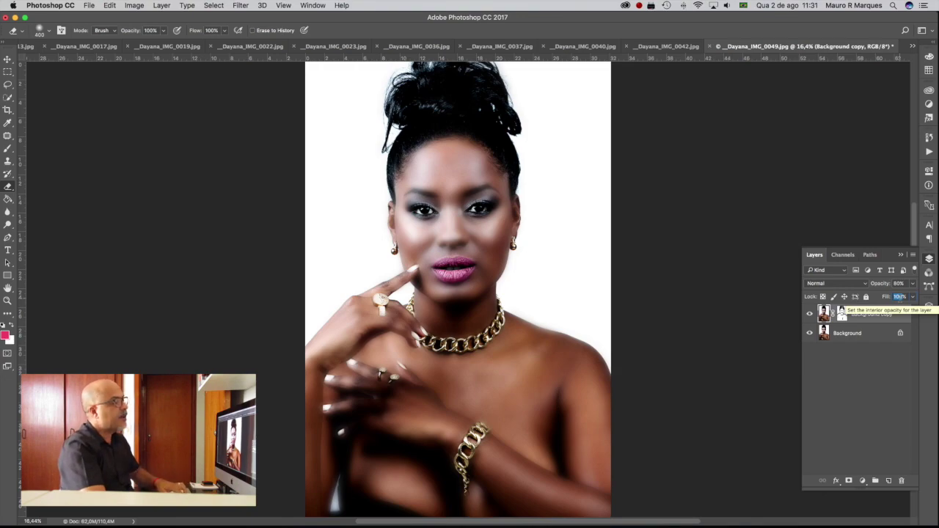
{"action": "type", "text": "45"}
{"action": "type", "text": "0"}
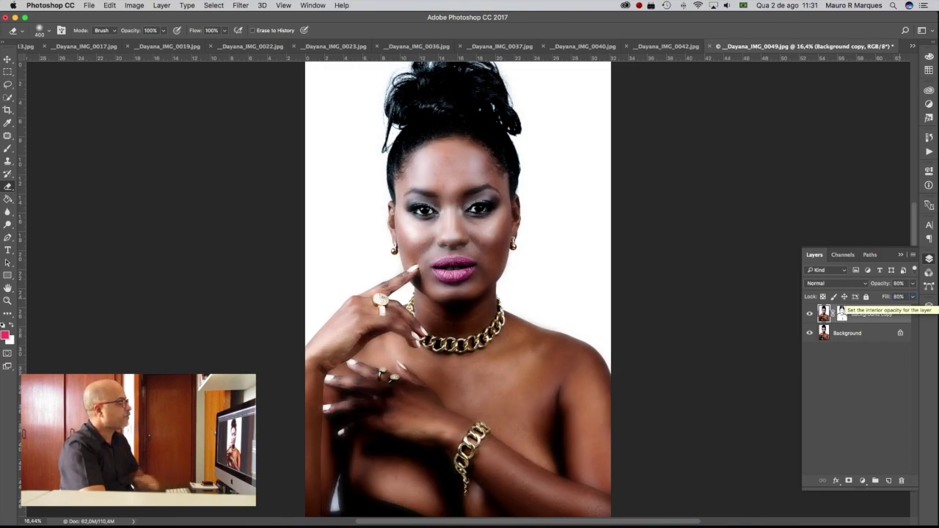
{"action": "left_click", "coordinate": [809, 315]}
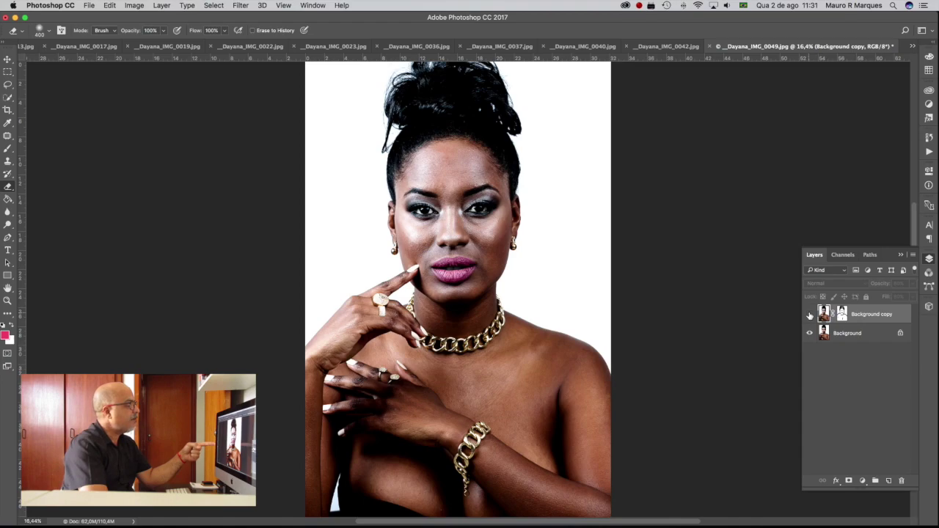
Step: Show the softened layer again and flatten the portrait into a single layer
{"action": "left_click", "coordinate": [810, 314]}
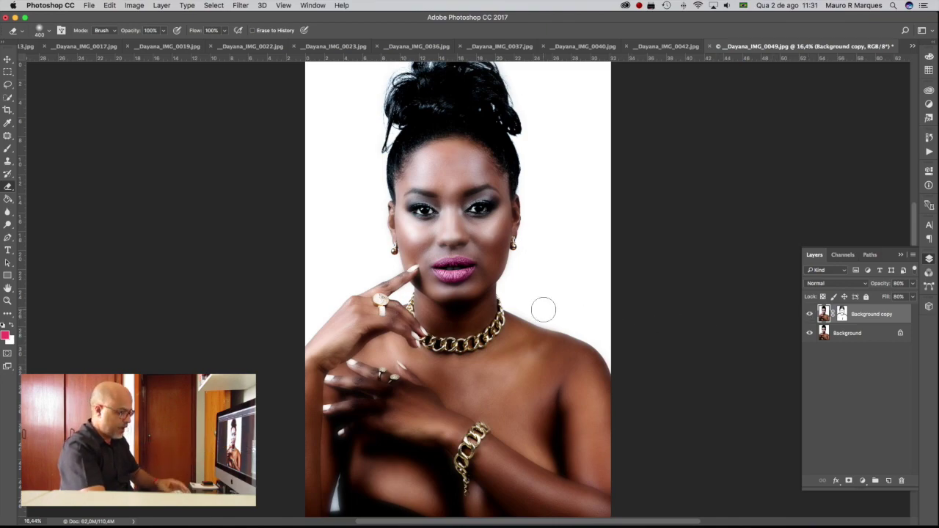
{"action": "key", "text": "bracketleft"}
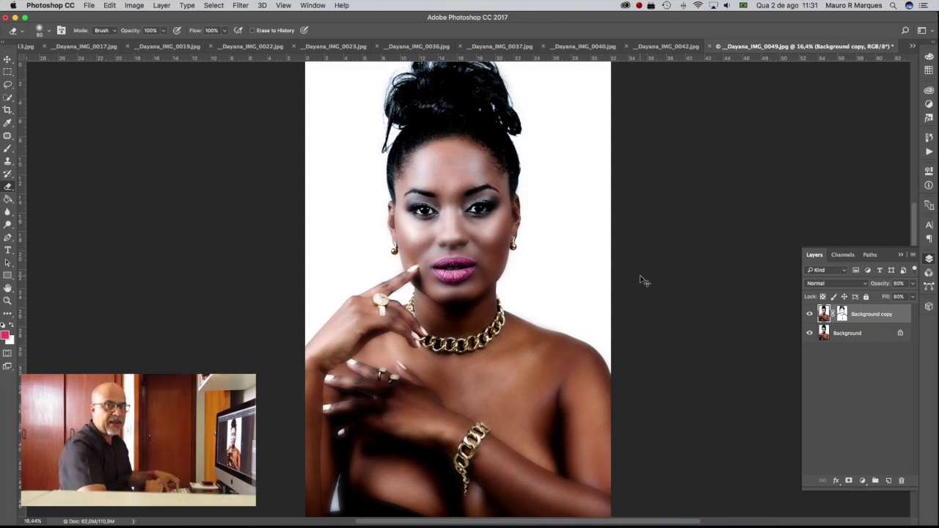
{"action": "key", "text": "super+alt+shift+e"}
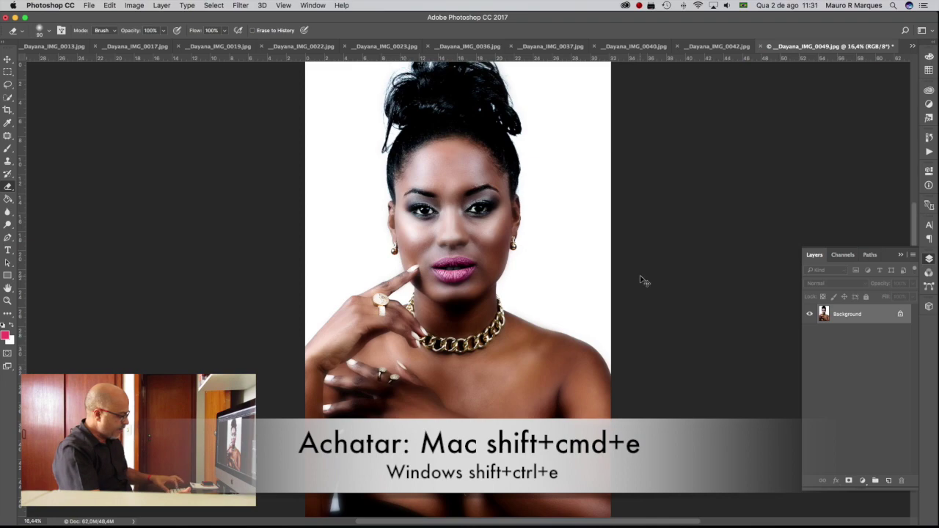
Step: Save _Dayana_IMG_0049.jpg as a Quality 12 JPEG and close it
{"action": "key", "text": "super+s"}
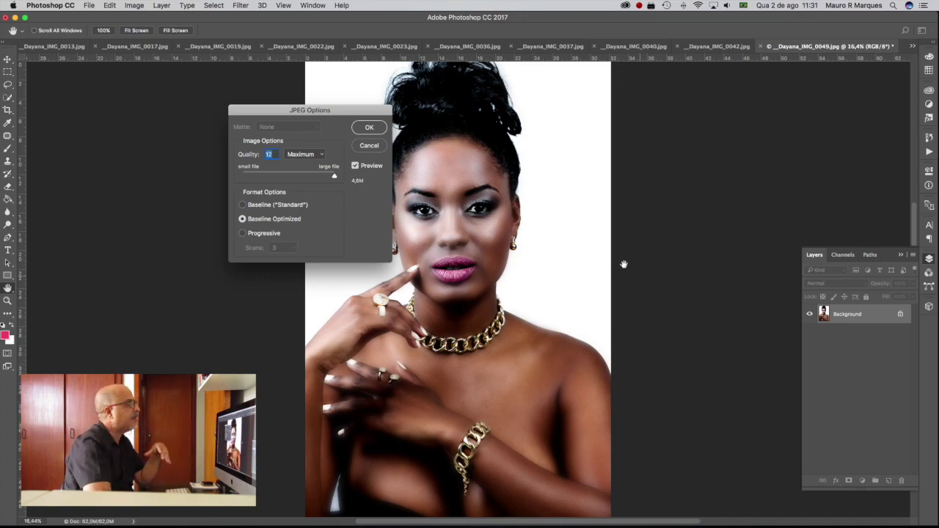
{"action": "left_click", "coordinate": [372, 128]}
{"action": "key", "text": "e"}
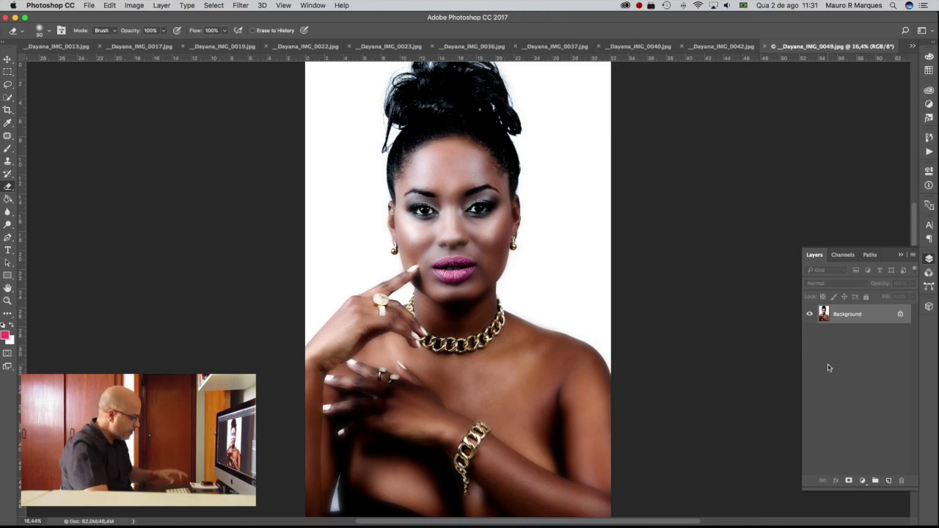
{"action": "key", "text": "super+w"}
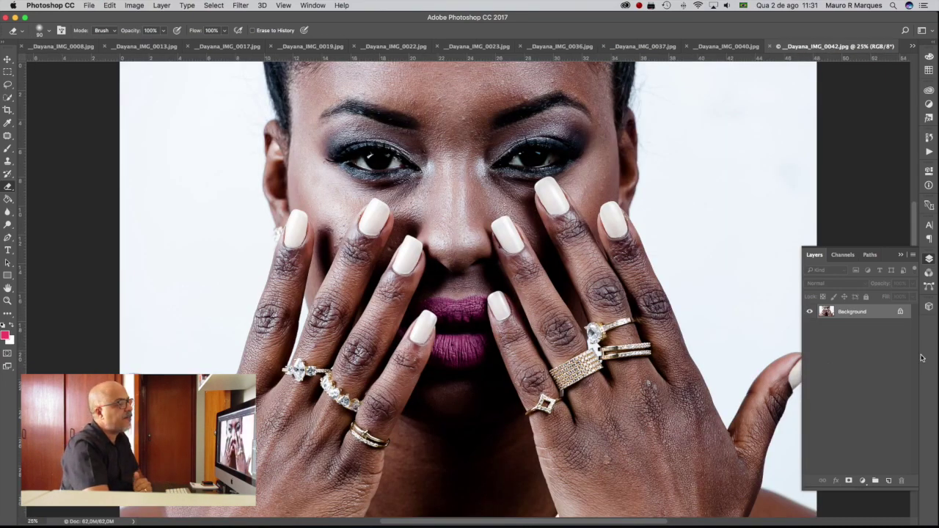
Step: Switch the Actions panel to Button Mode
{"action": "left_click", "coordinate": [928, 151]}
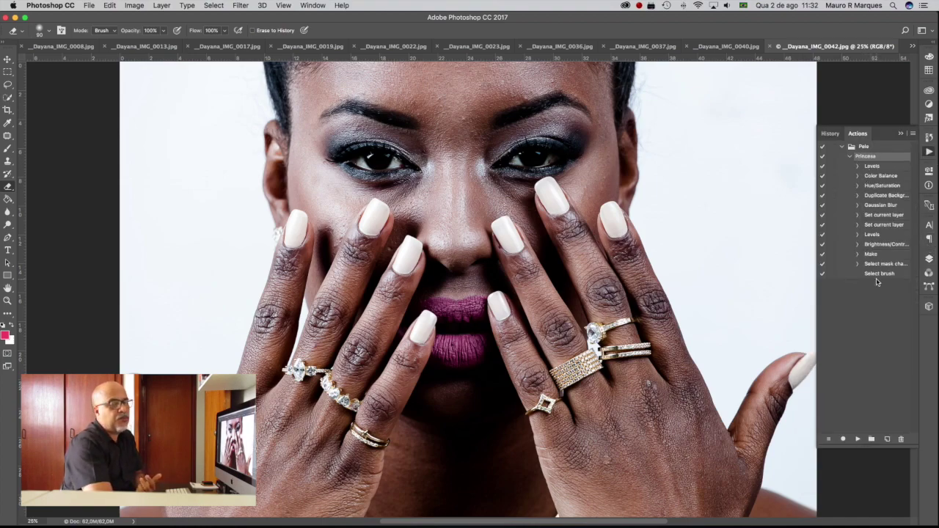
{"action": "left_click", "coordinate": [913, 135]}
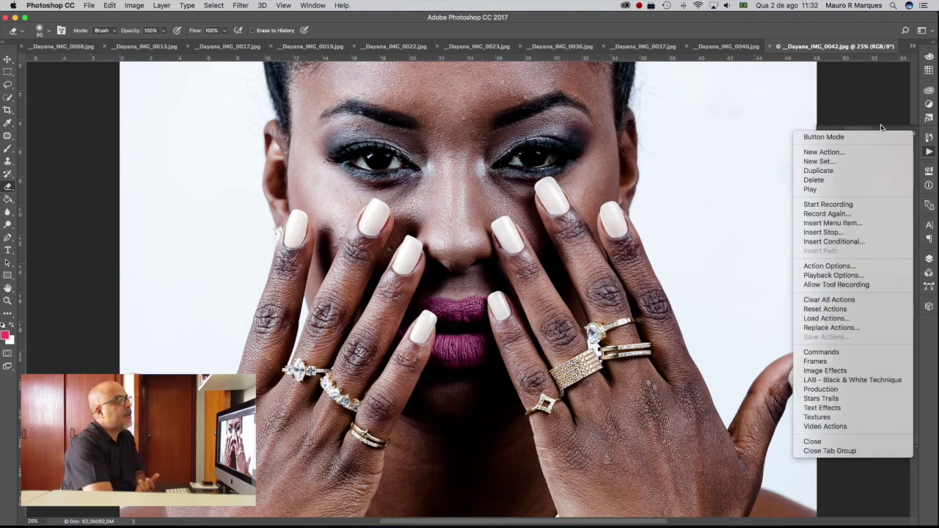
{"action": "left_click", "coordinate": [835, 138]}
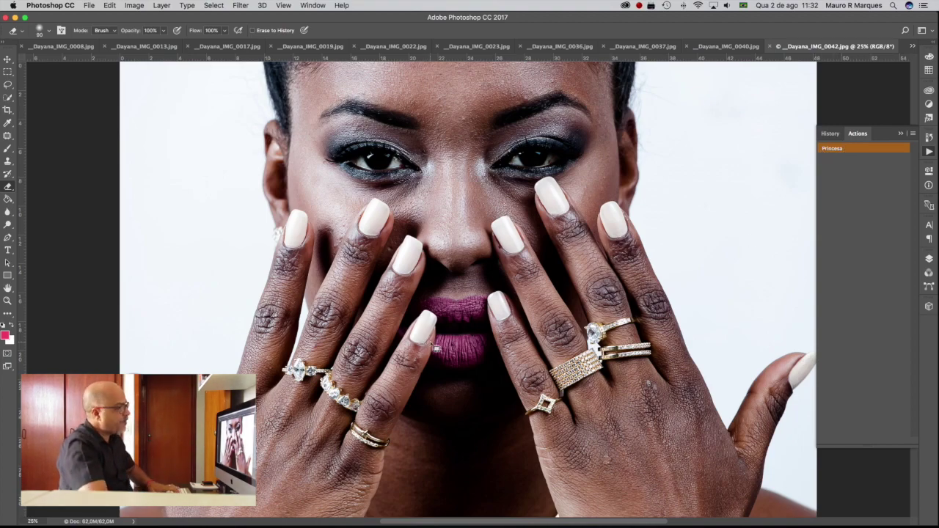
Step: Patch blemishes on the right hand and forehead, then run the Princesa action
{"action": "key", "text": "j"}
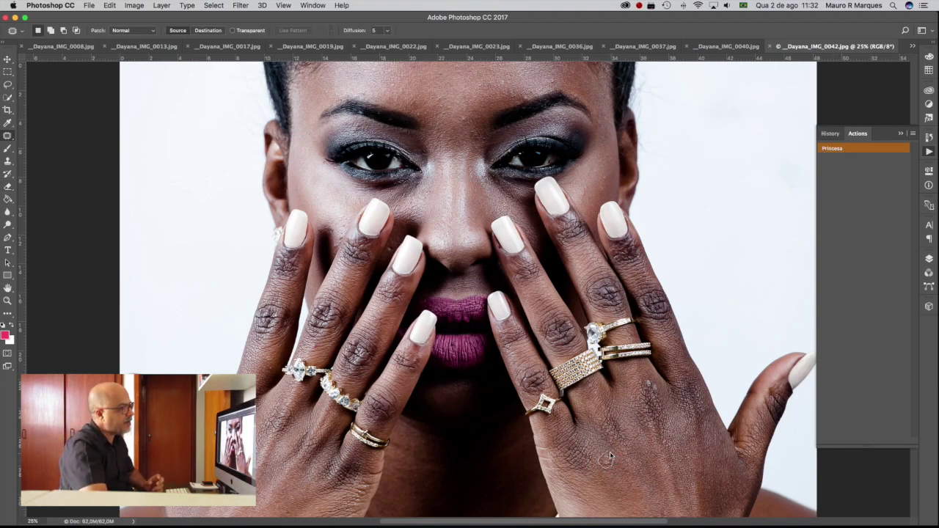
{"action": "left_click_drag", "start_coordinate": [609, 456], "coordinate": [612, 475]}
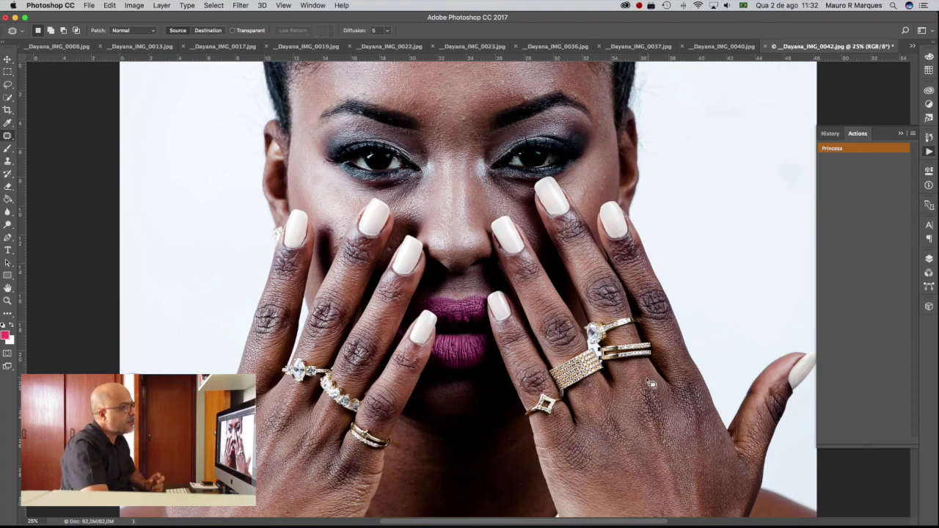
{"action": "mouse_move", "coordinate": [651, 380]}
{"action": "left_mouse_down"}
{"action": "mouse_move", "coordinate": [649, 372]}
{"action": "mouse_move", "coordinate": [675, 444]}
{"action": "left_mouse_up"}
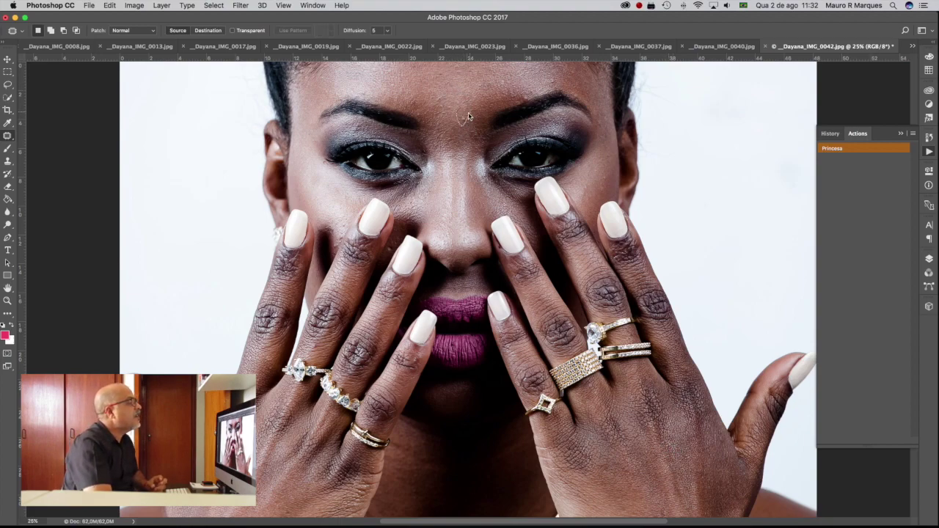
{"action": "left_click_drag", "start_coordinate": [440, 106], "coordinate": [449, 99]}
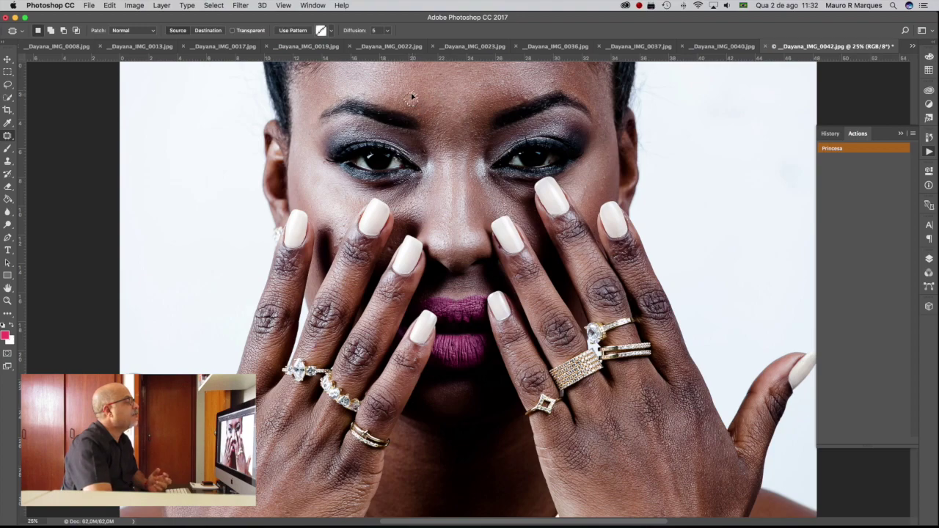
{"action": "left_click_drag", "start_coordinate": [417, 115], "coordinate": [424, 114]}
{"action": "mouse_move", "coordinate": [543, 73]}
{"action": "left_mouse_down"}
{"action": "mouse_move", "coordinate": [552, 82]}
{"action": "mouse_move", "coordinate": [453, 383]}
{"action": "left_mouse_up"}
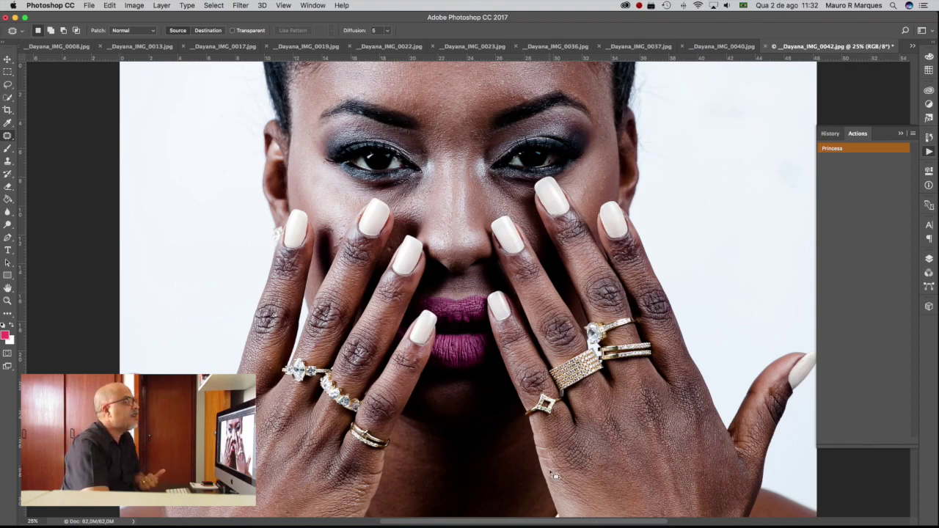
{"action": "left_click", "coordinate": [832, 150]}
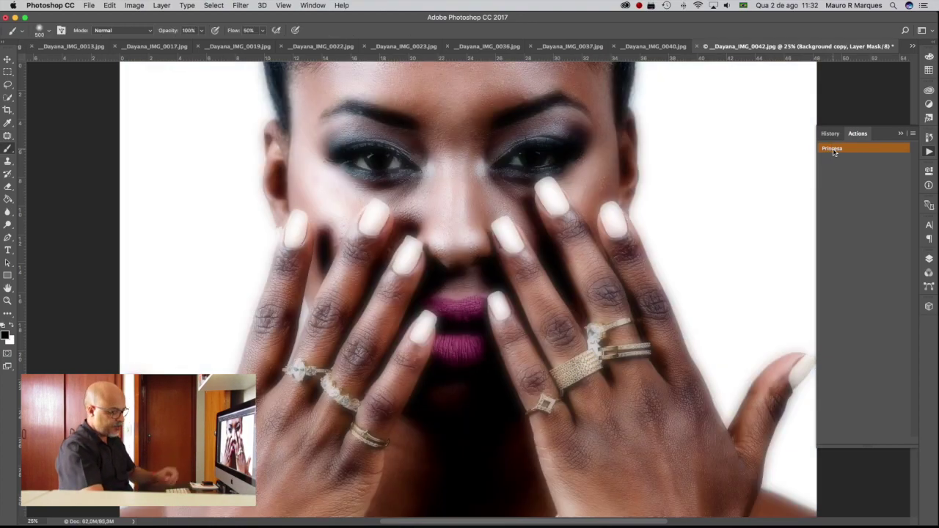
Step: Resize the brush and paint the mask to restore a sharp fingertip
{"action": "key", "text": "bracketleft"}
{"action": "key", "text": "bracketleft"}
{"action": "key", "text": "bracketleft"}
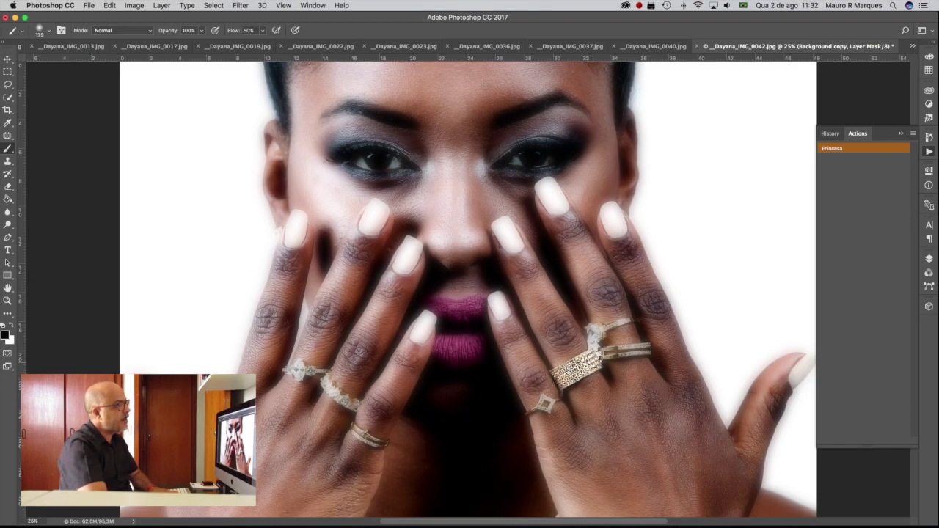
{"action": "key", "text": "bracketleft"}
{"action": "key", "text": "bracketleft"}
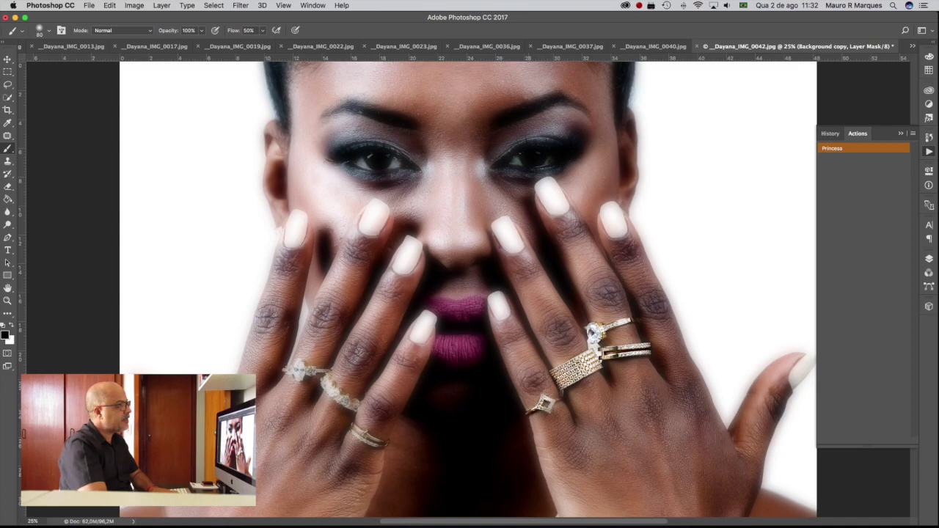
{"action": "key", "text": "bracketright"}
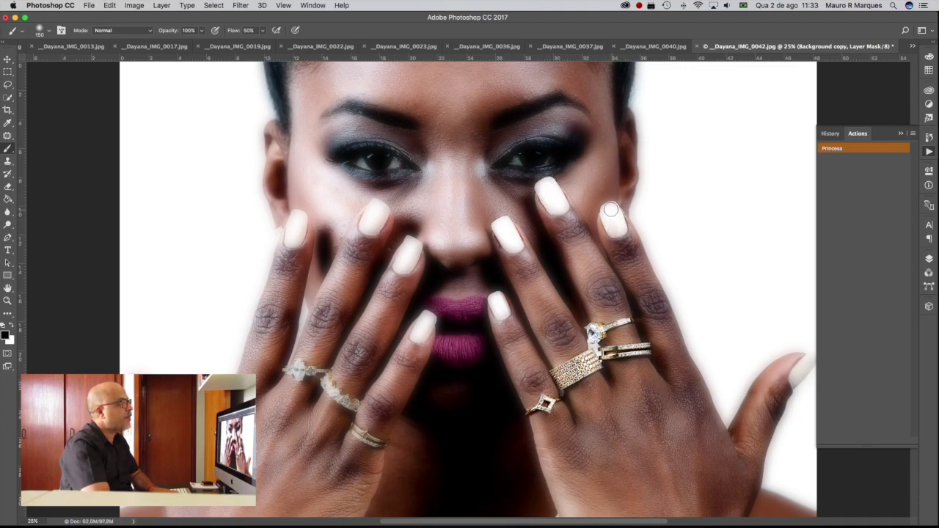
{"action": "left_click_drag", "start_coordinate": [792, 362], "coordinate": [809, 360]}
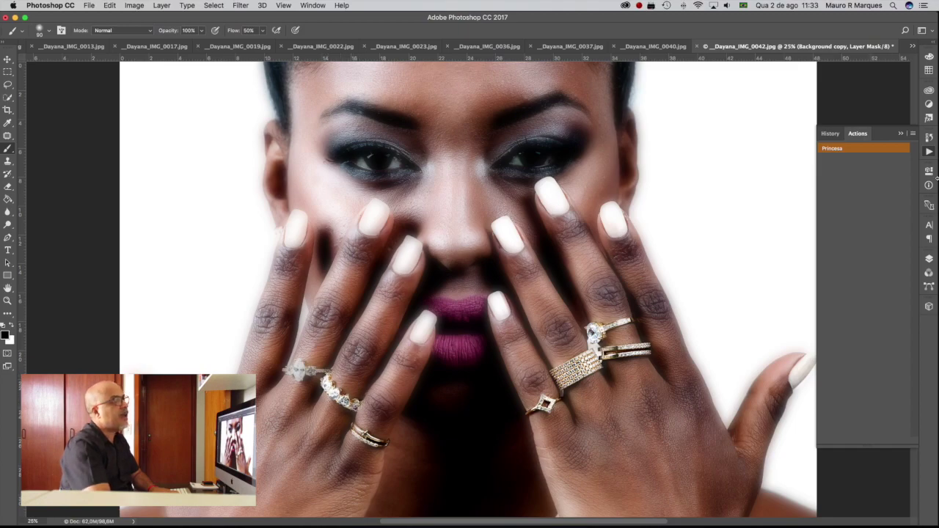
{"action": "left_click", "coordinate": [929, 259]}
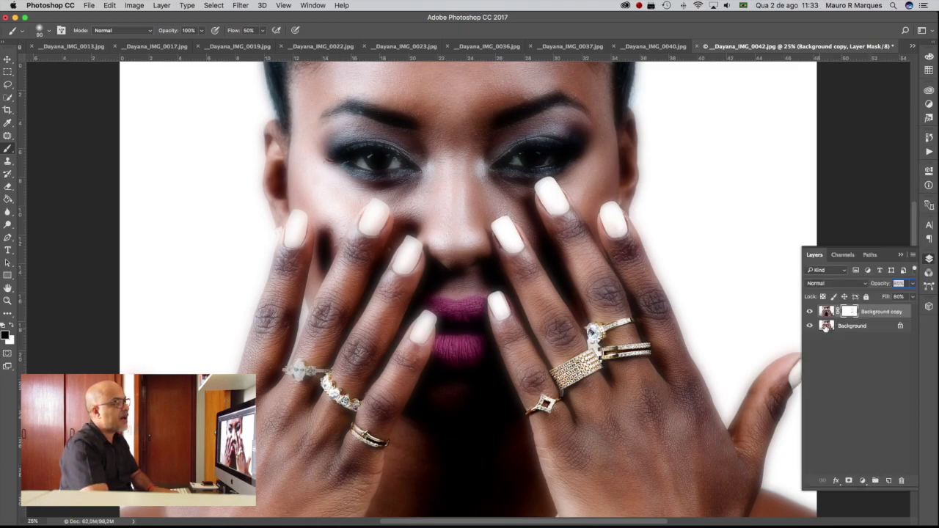
Step: Toggle the Background layer off and on, then restore a sharp fingernail
{"action": "left_click", "coordinate": [810, 326]}
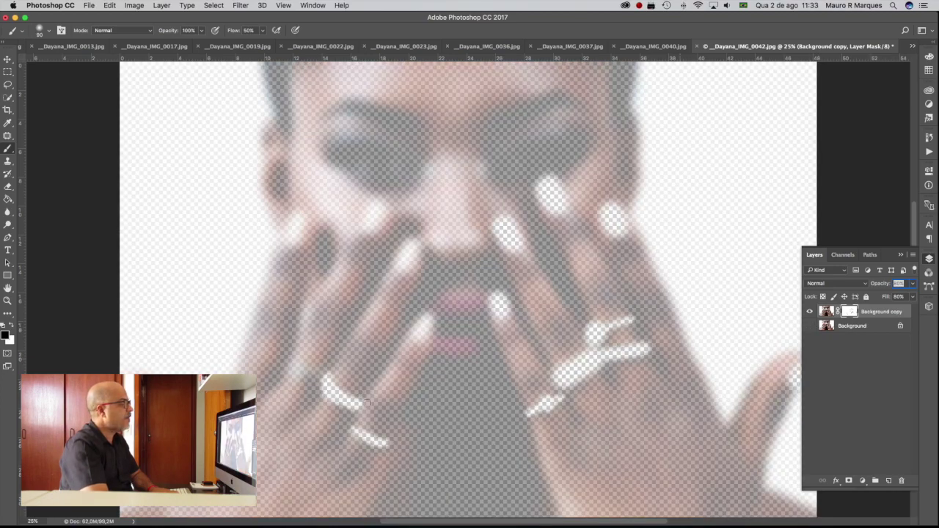
{"action": "left_click", "coordinate": [810, 325]}
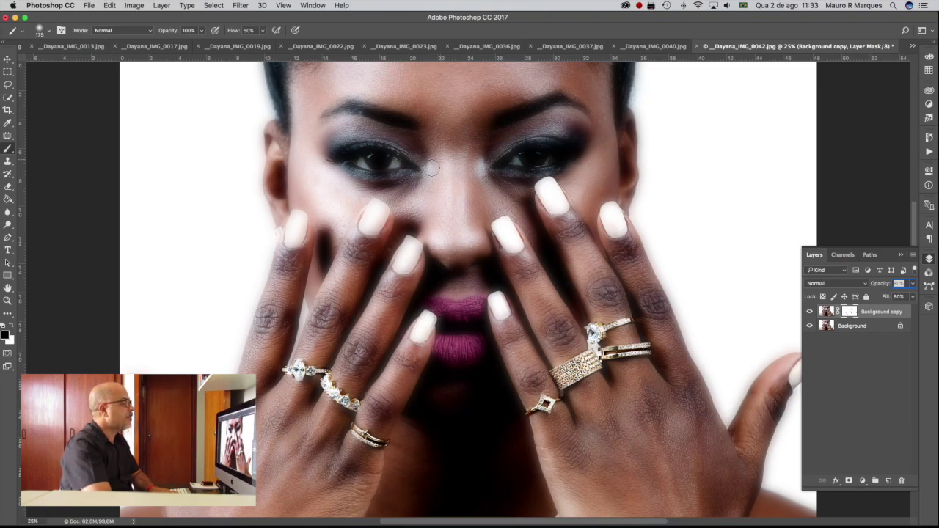
{"action": "left_click_drag", "start_coordinate": [412, 245], "coordinate": [404, 256]}
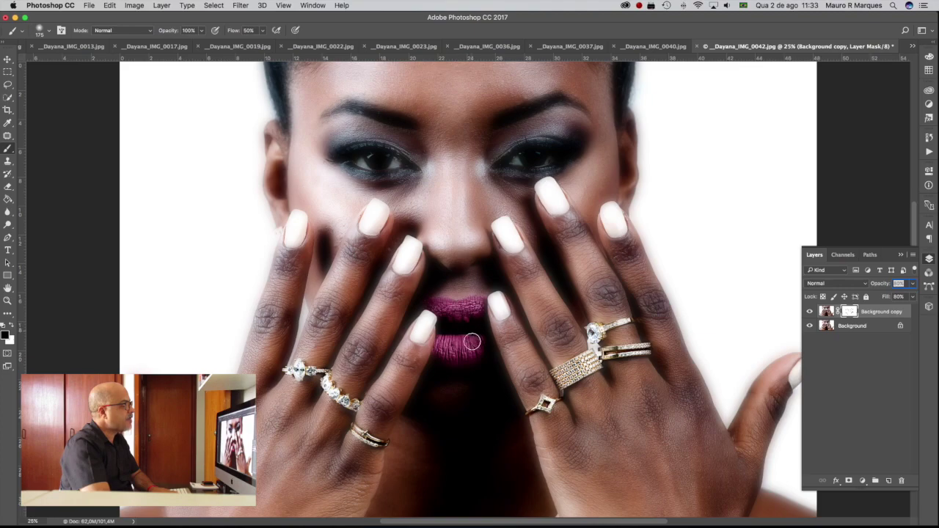
Step: Paint the mask over both eyes to restore their sharpness
{"action": "mouse_move", "coordinate": [338, 159]}
{"action": "left_mouse_down"}
{"action": "mouse_move", "coordinate": [374, 150]}
{"action": "mouse_move", "coordinate": [407, 163]}
{"action": "mouse_move", "coordinate": [342, 160]}
{"action": "left_mouse_up"}
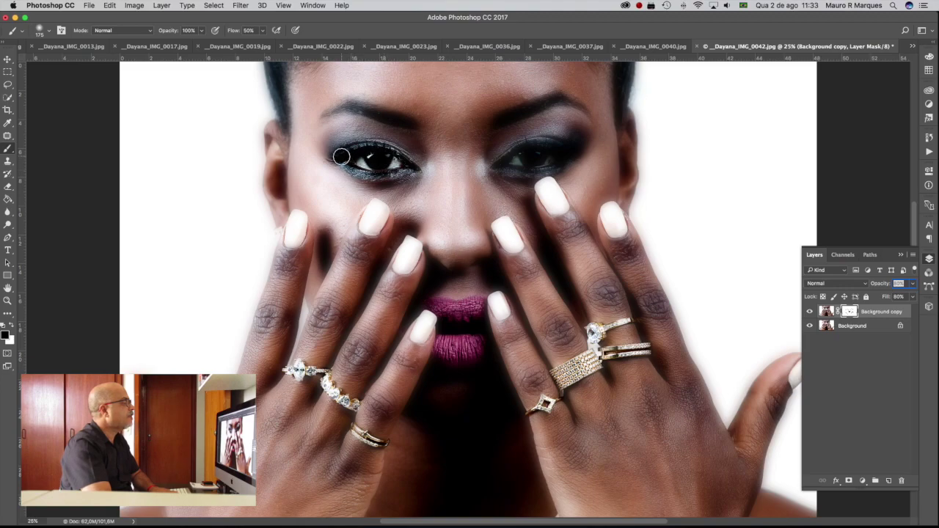
{"action": "mouse_move", "coordinate": [501, 166]}
{"action": "left_mouse_down"}
{"action": "mouse_move", "coordinate": [543, 146]}
{"action": "mouse_move", "coordinate": [519, 168]}
{"action": "left_mouse_up"}
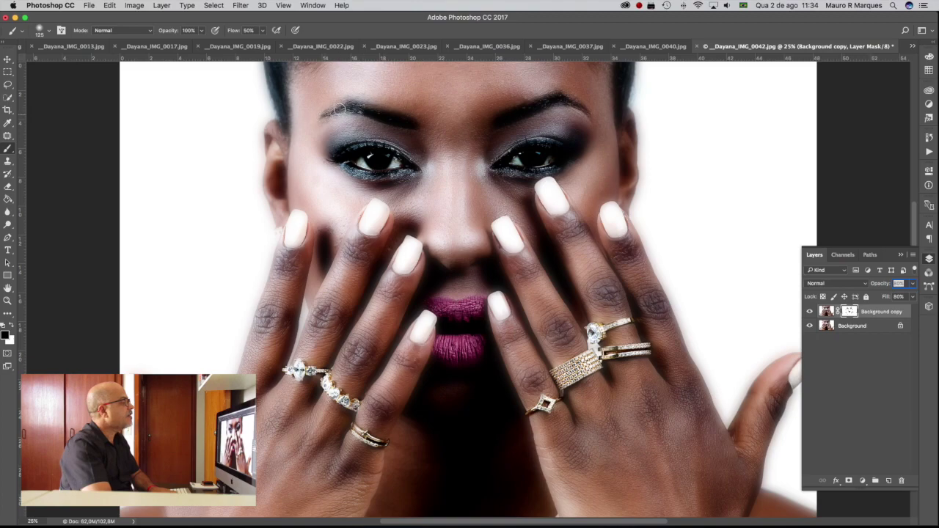
{"action": "key", "text": "bracketright"}
{"action": "key", "text": "bracketright"}
{"action": "key", "text": "bracketright"}
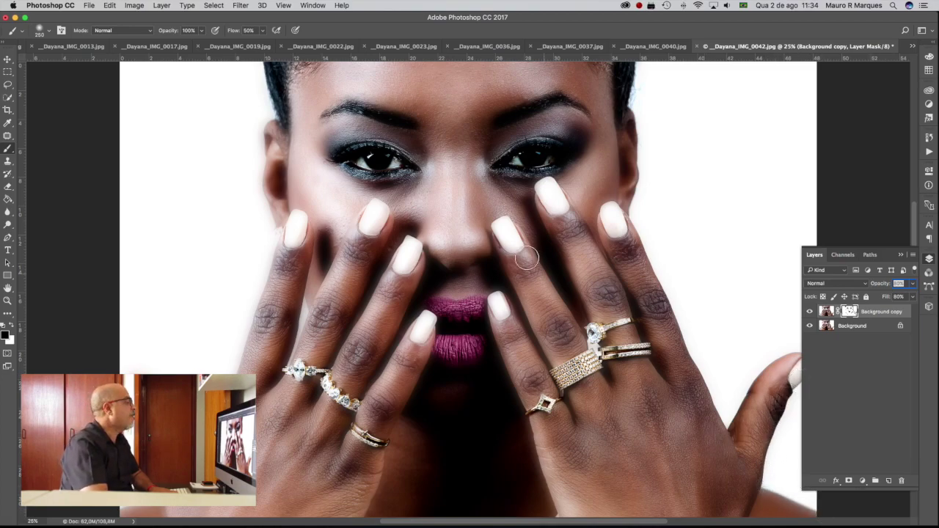
Step: Unmask the hairline, ear and left hand edge with a 250 px brush, then merge layers
{"action": "mouse_move", "coordinate": [297, 112]}
{"action": "left_mouse_down"}
{"action": "mouse_move", "coordinate": [264, 59]}
{"action": "mouse_move", "coordinate": [253, 166]}
{"action": "mouse_move", "coordinate": [264, 208]}
{"action": "left_mouse_up"}
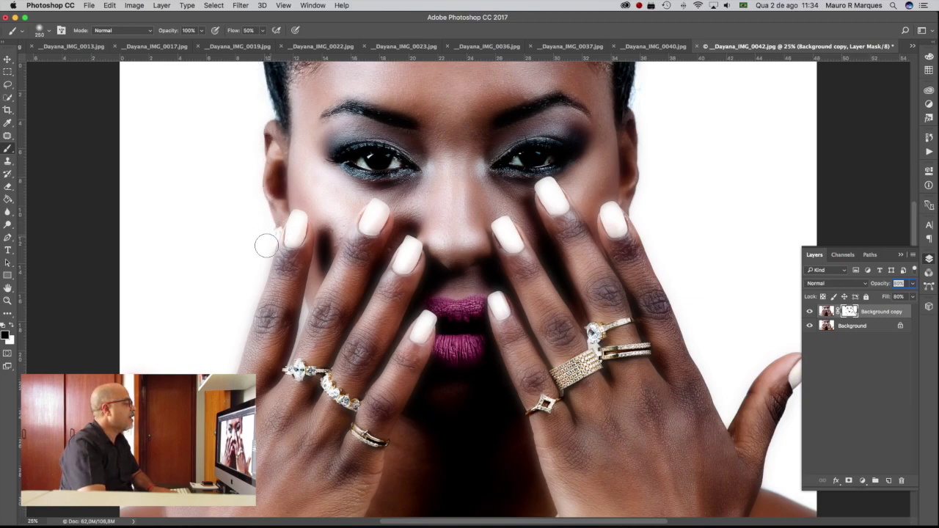
{"action": "left_click_drag", "start_coordinate": [264, 270], "coordinate": [237, 360]}
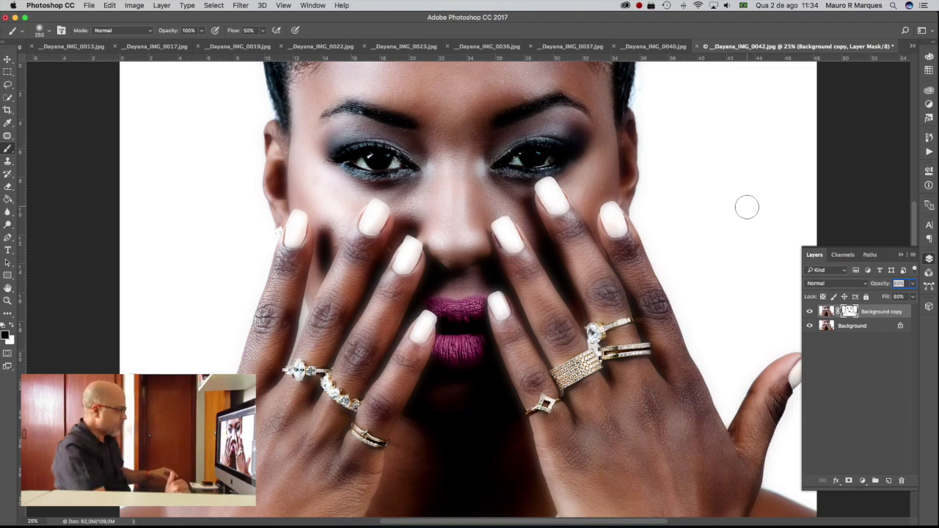
{"action": "key", "text": "ctrl+e"}
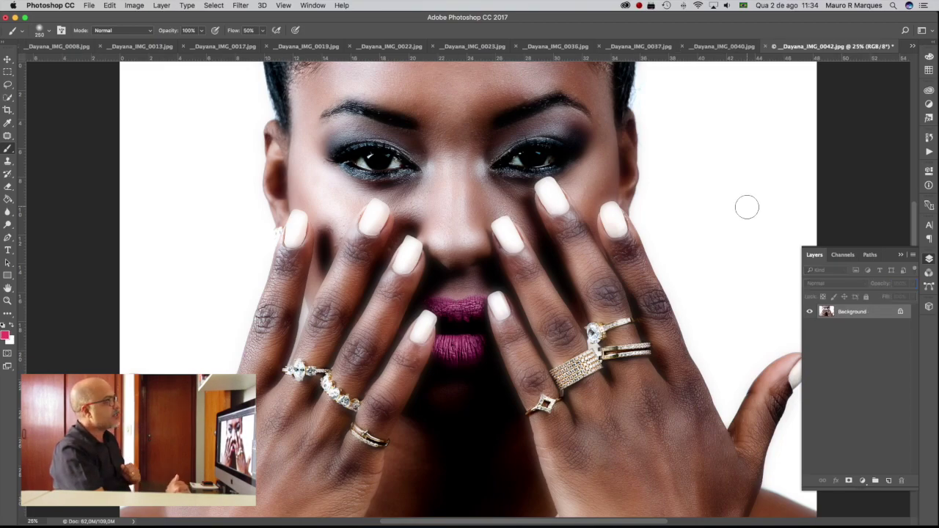
Step: Close _Dayana_IMG_0042.jpg, saving its changes
{"action": "key", "text": "ctrl+w"}
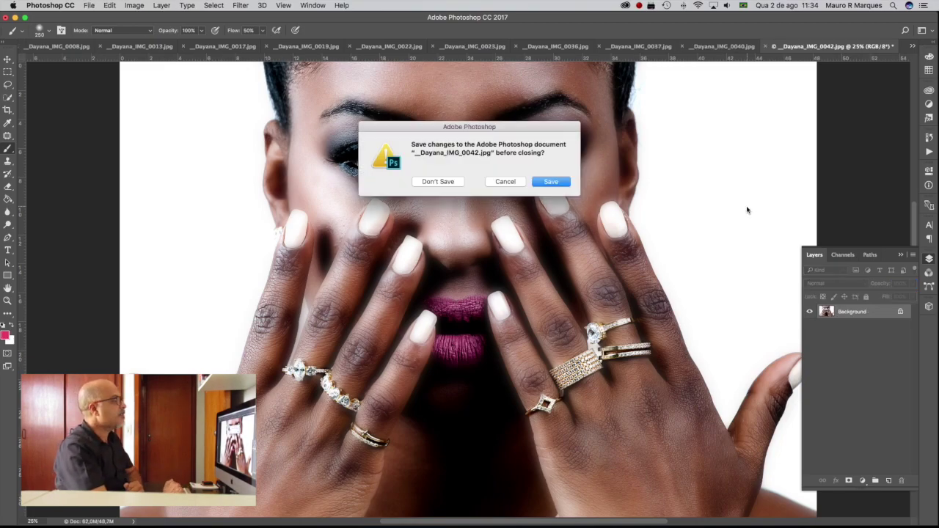
{"action": "key", "text": "Return"}
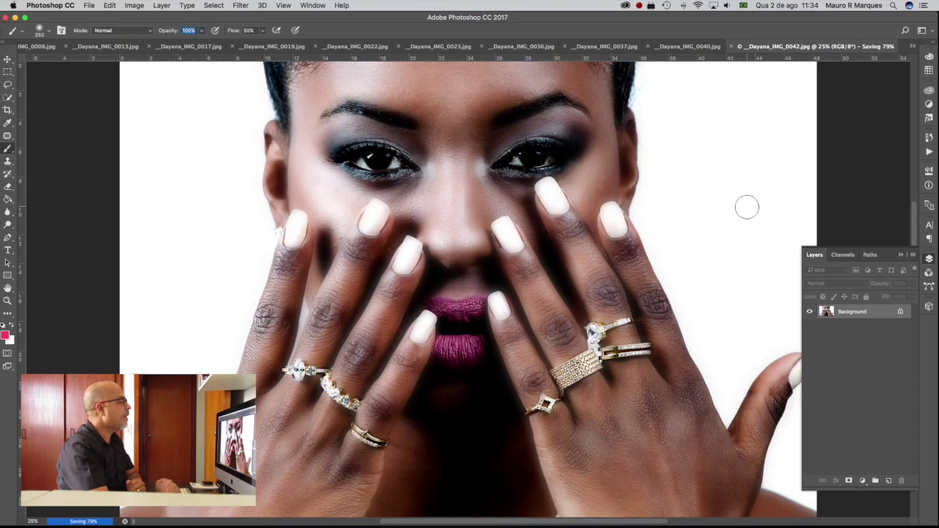